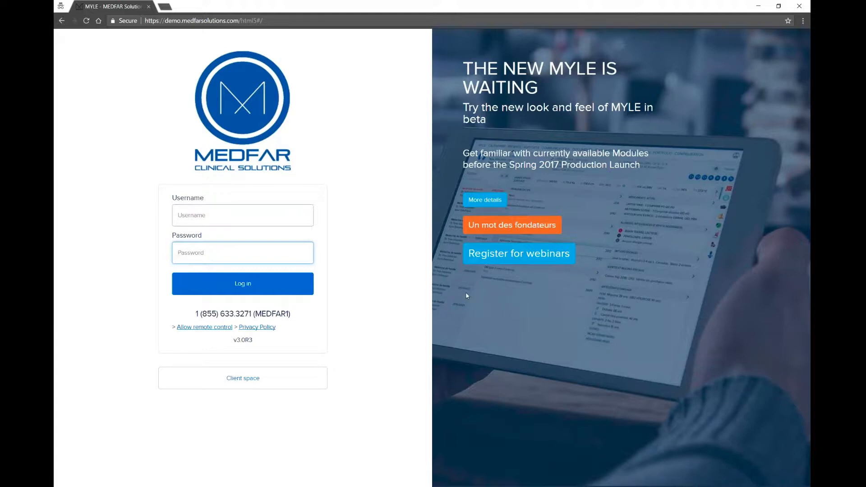
Step: Log in to MYLE with the demo account's username and password
click(233, 221)
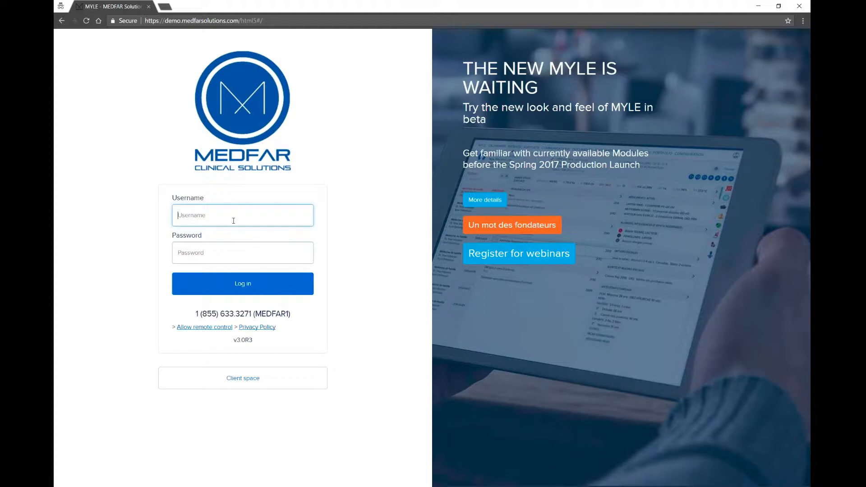
key(Tab)
text(*********)
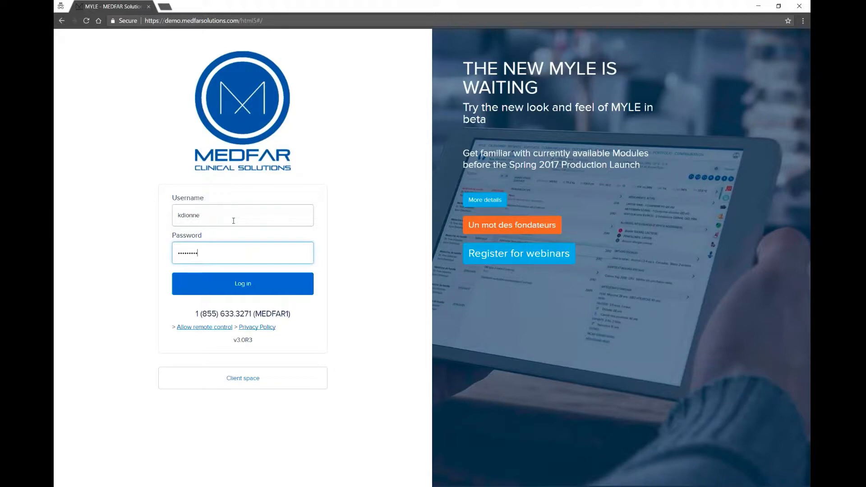
key(Return)
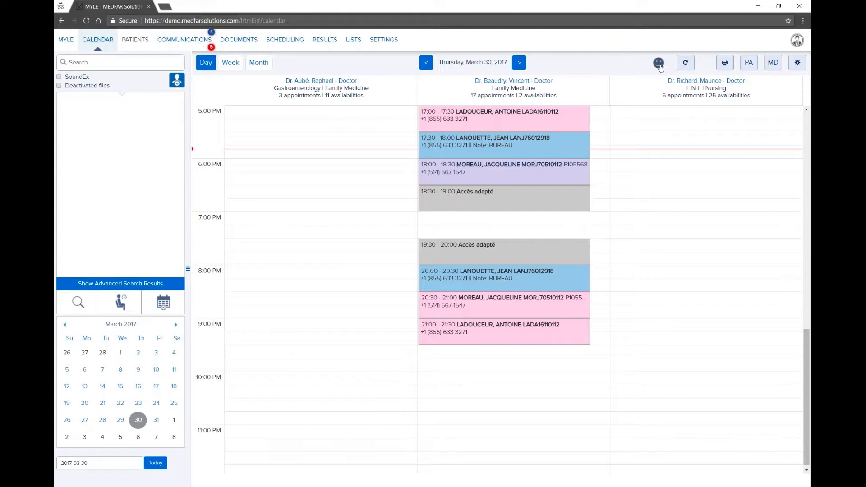
Step: Submit feedback rated with the sad face and the description 'share you ideas with us'
click(659, 63)
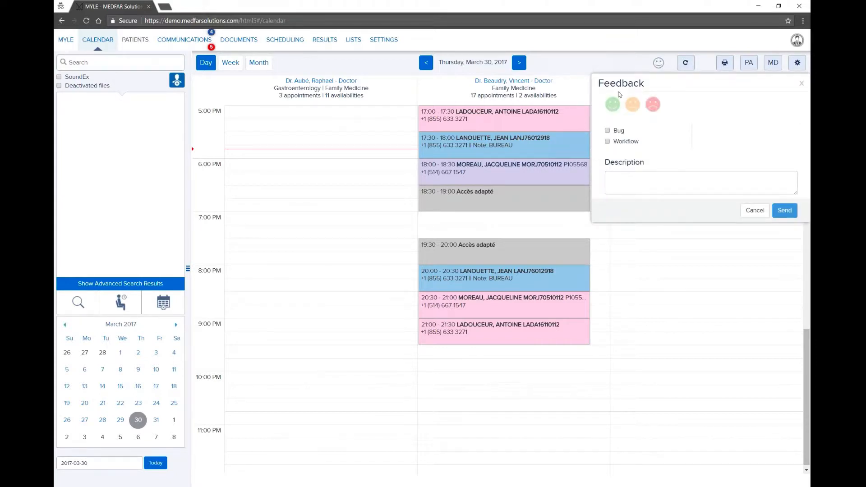
click(632, 104)
click(659, 106)
click(631, 183)
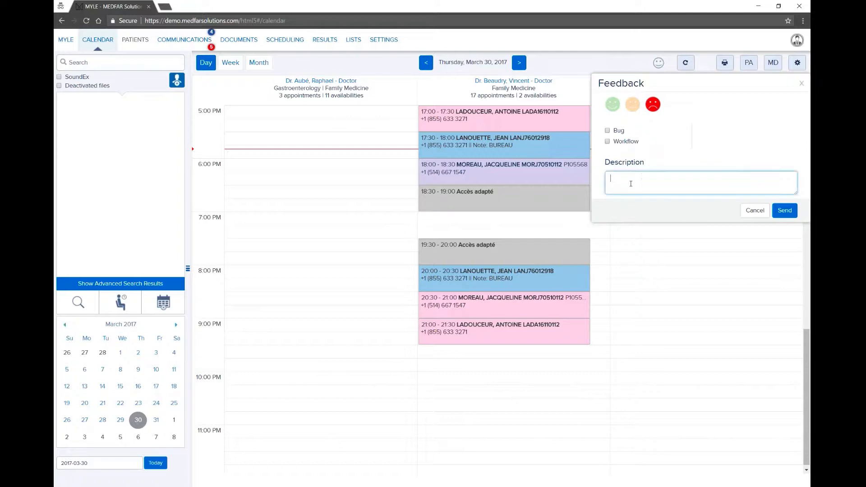
text(share you ideas with us)
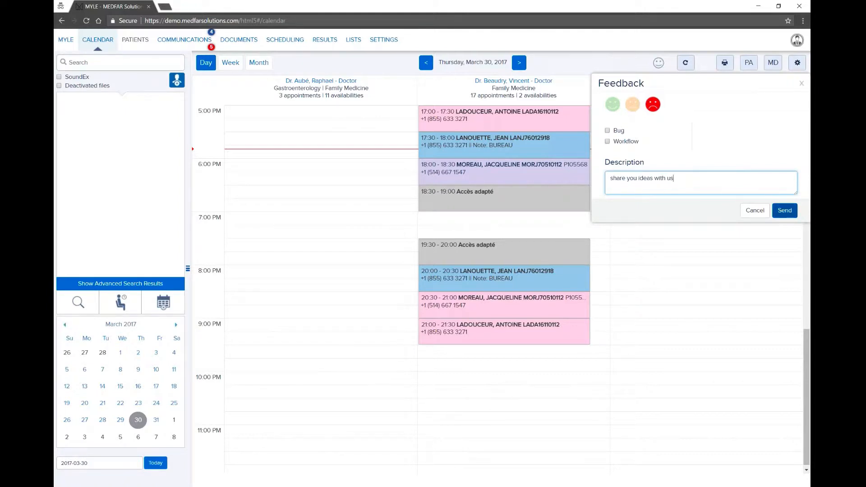
click(784, 210)
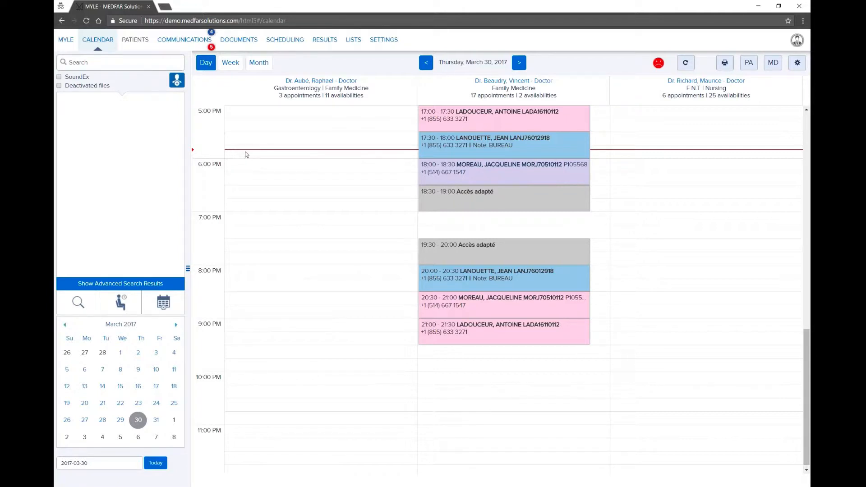
Step: Scroll the day calendar, then bring up the sites, employees, rooms and display settings panel
scroll(340, 180, up, 10)
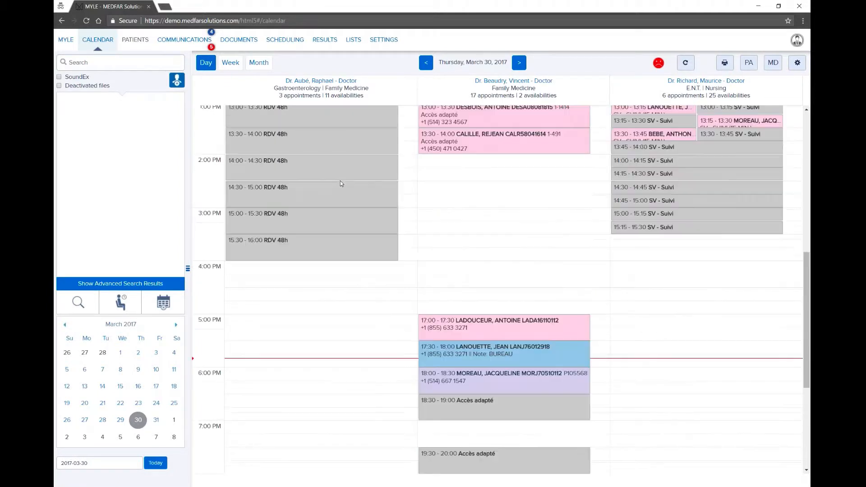
scroll(342, 184, down, 6)
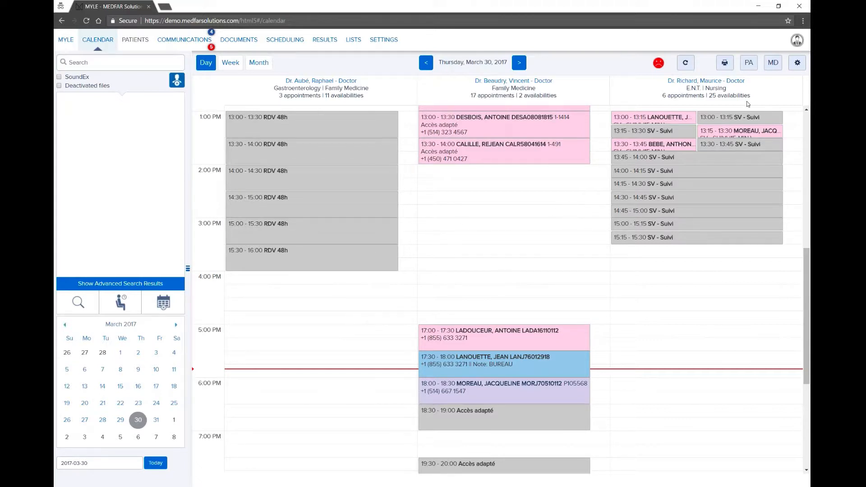
click(796, 64)
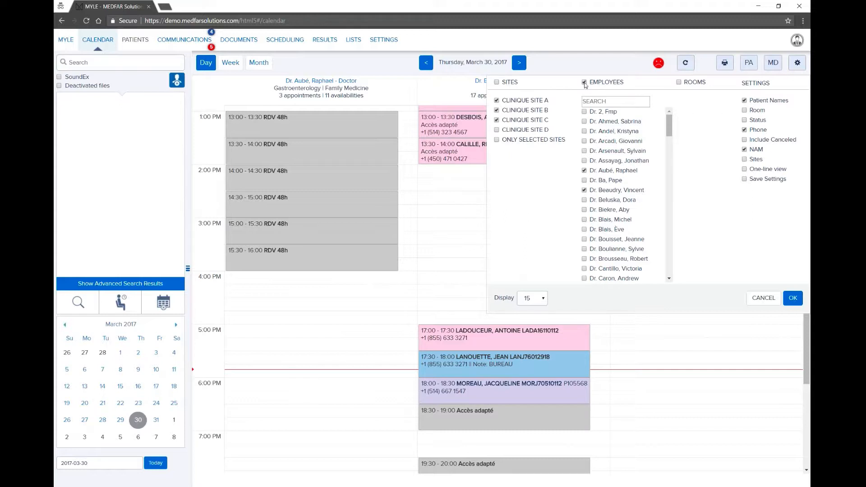
Step: Clear all employees, select only the one Family Medicine doctor, and apply the filter
click(584, 83)
click(609, 192)
click(792, 298)
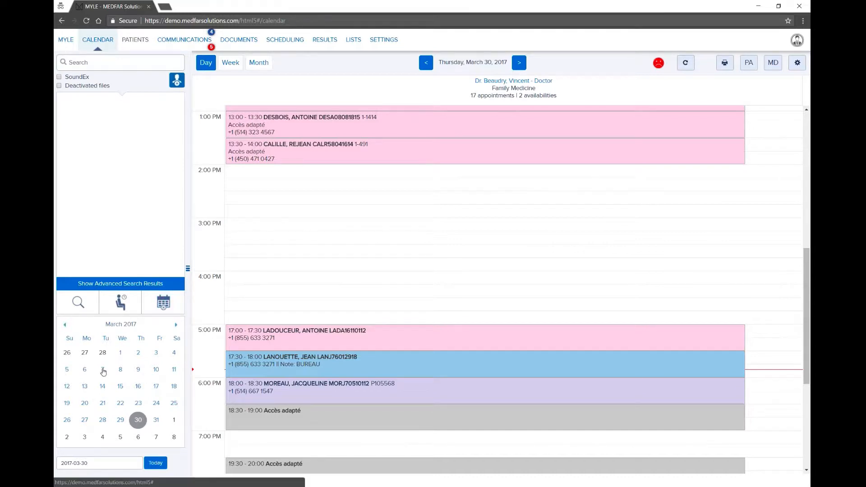
click(103, 370)
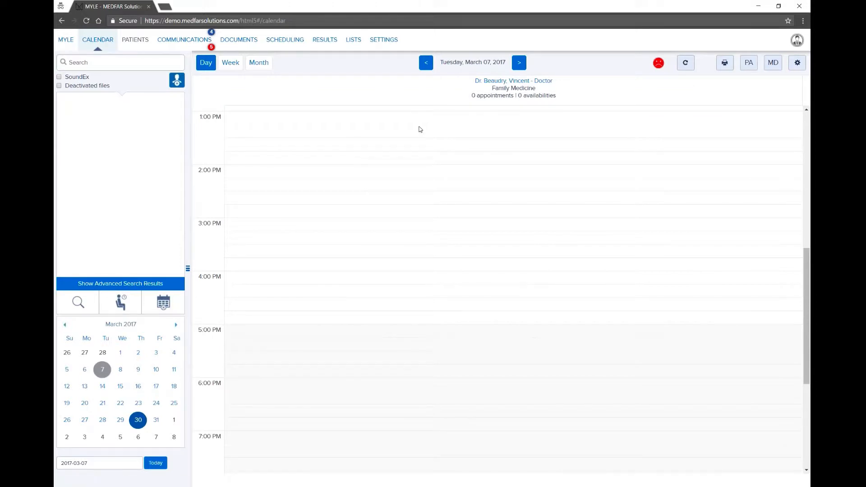
triple_click(92, 463)
click(97, 464)
text(13)
key(Return)
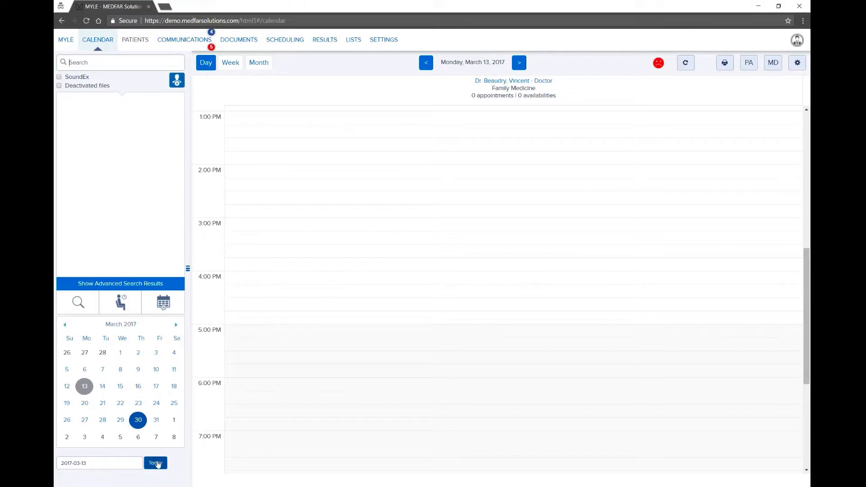
click(156, 463)
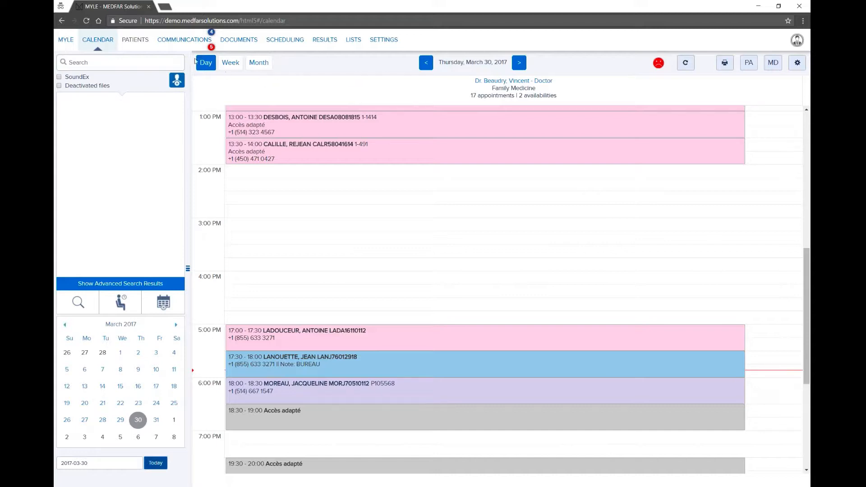
Step: View March 2017 by month, return to day view, then open Patient Attendance for March 30
click(255, 67)
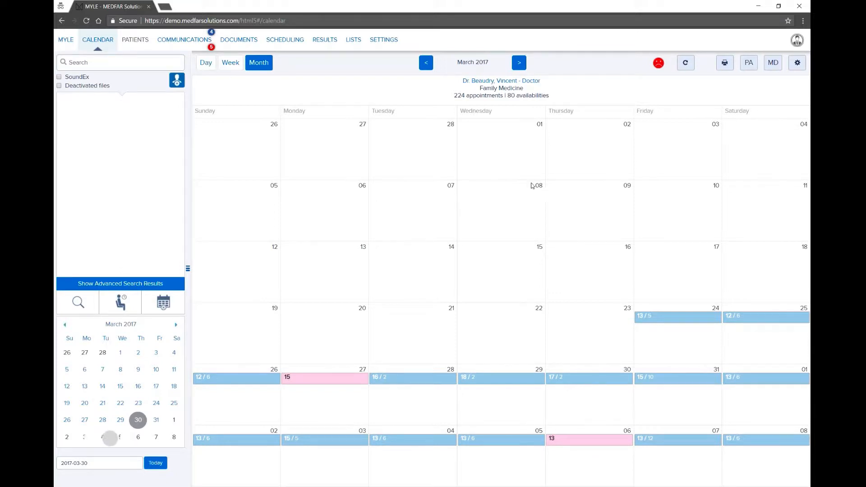
click(206, 63)
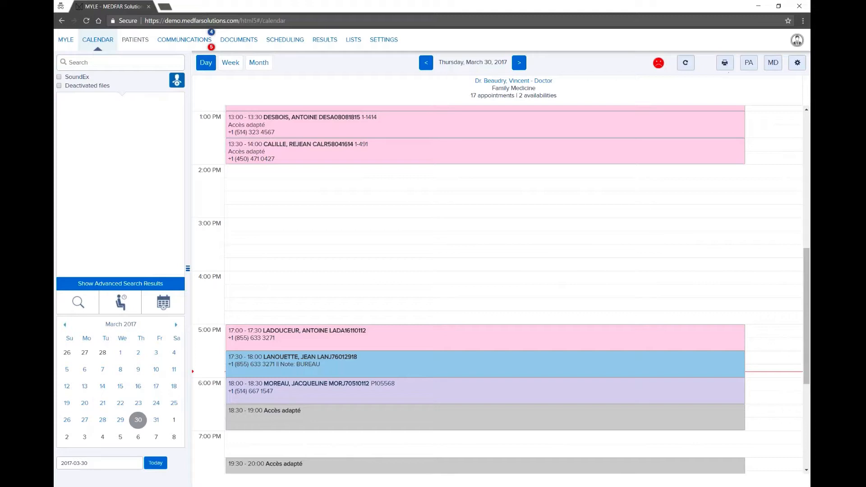
click(749, 65)
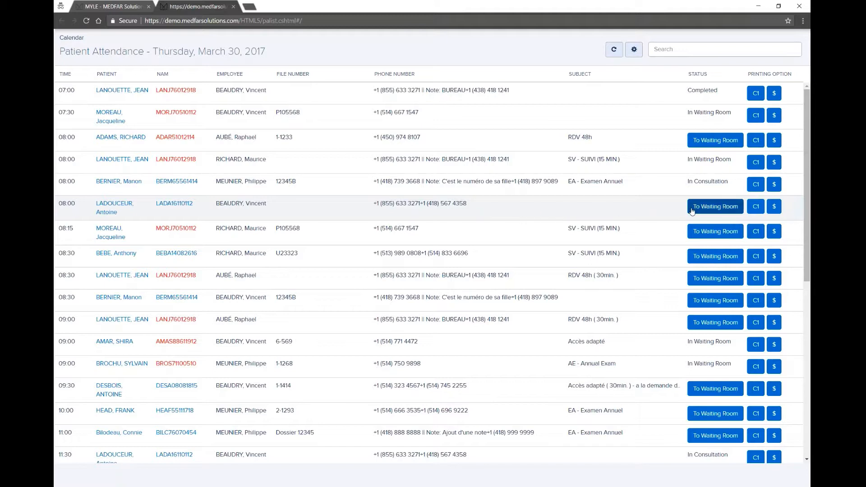
Step: Set the last 08:00 patient to In Waiting Room and close the attendance list
click(718, 207)
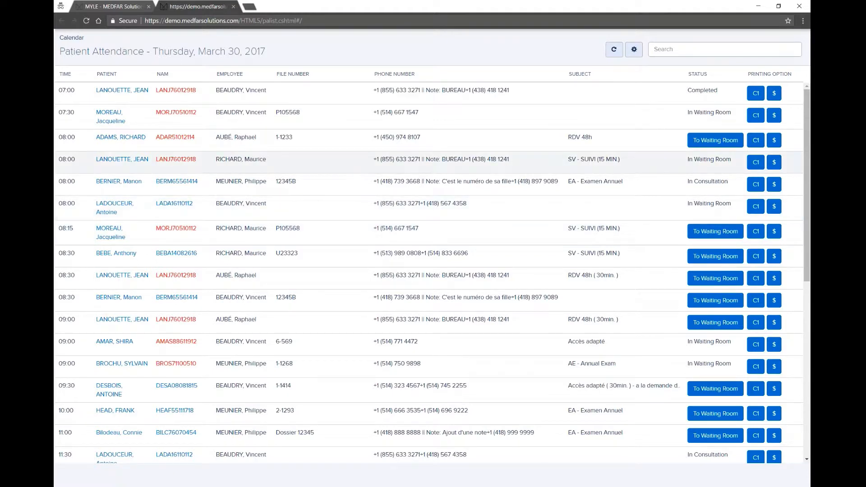
click(233, 6)
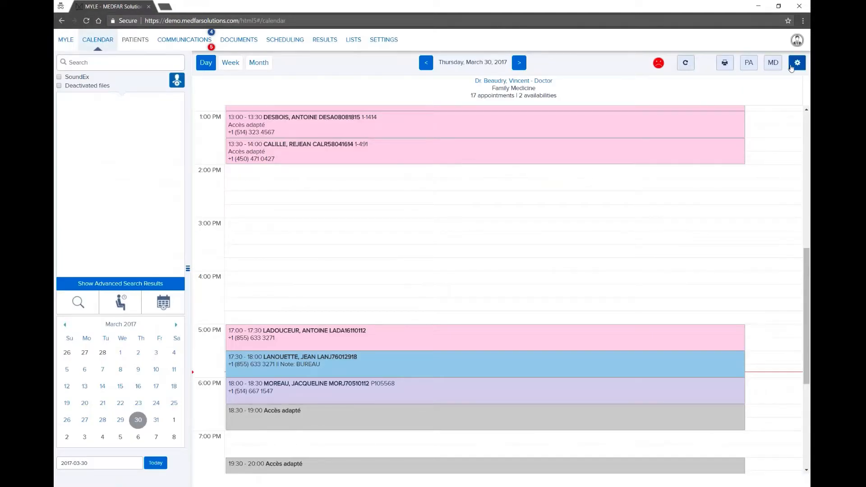
click(790, 67)
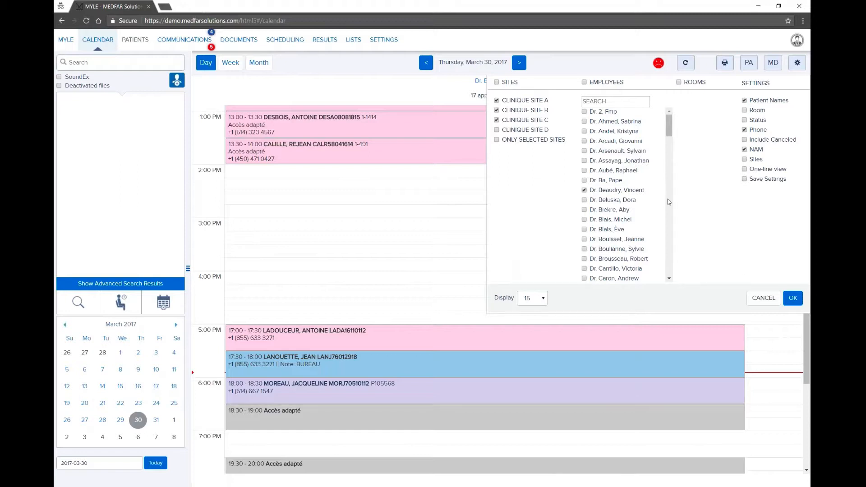
click(789, 297)
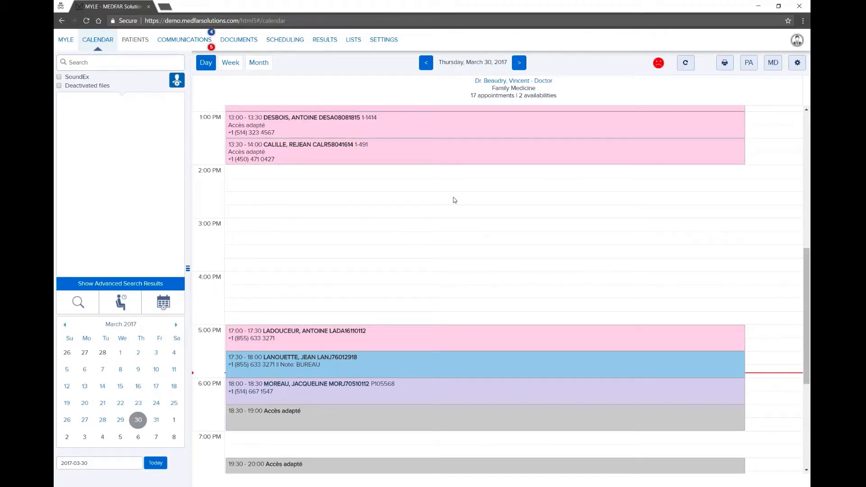
scroll(454, 200, up, 2)
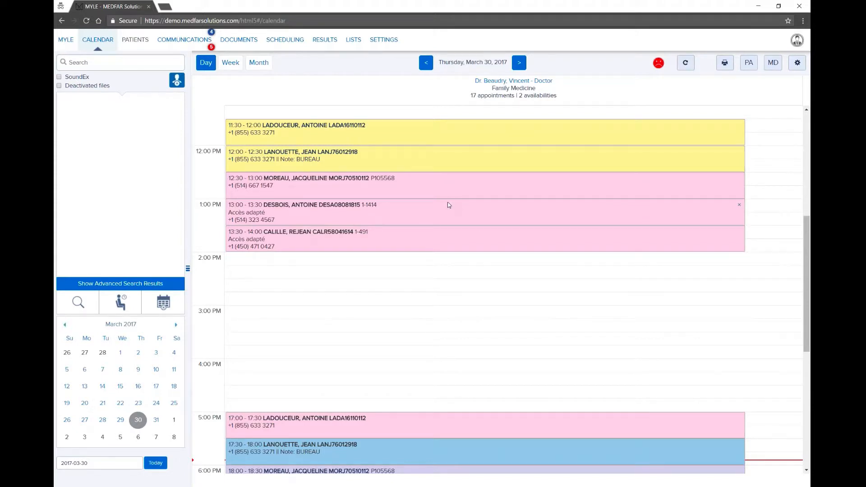
Step: Open the 11:30 appointment's details, keeping its state as In Consultation
click(426, 131)
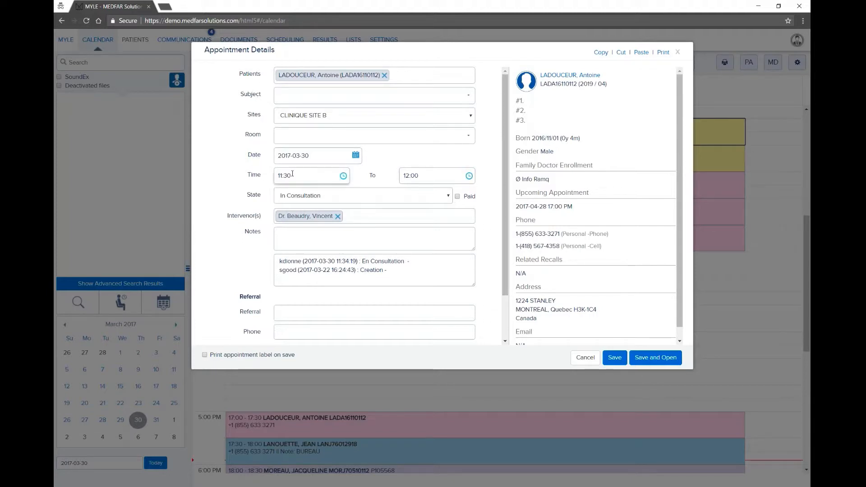
click(322, 200)
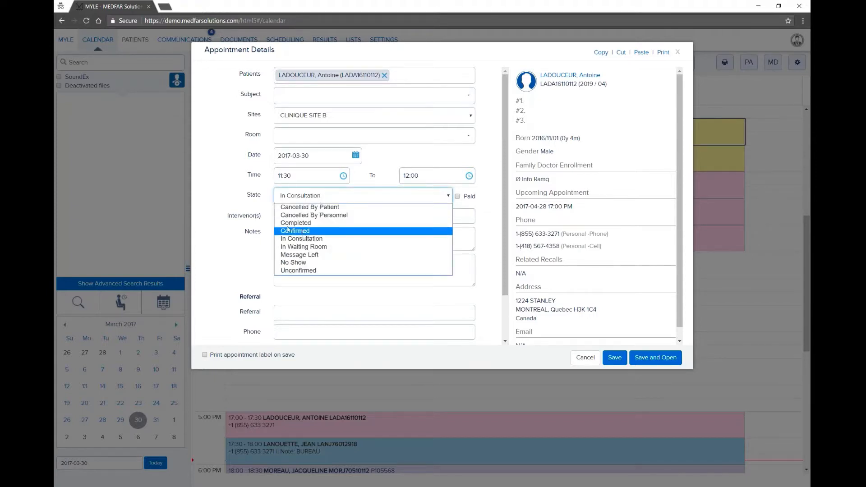
click(240, 199)
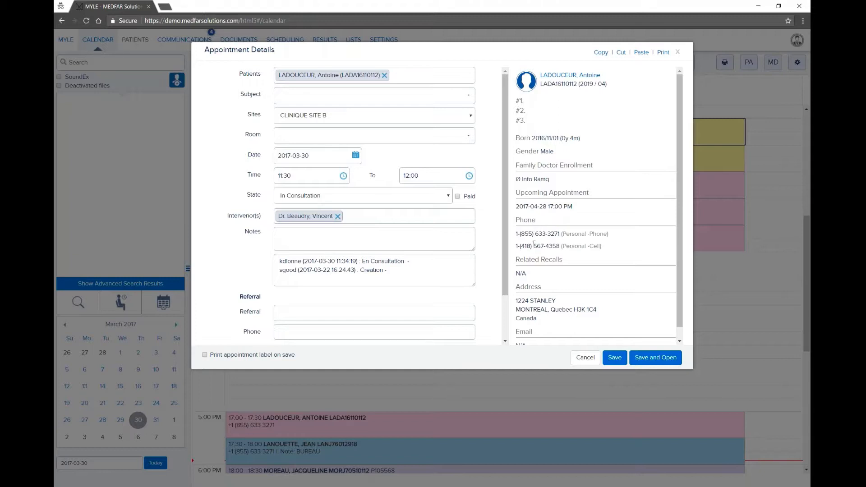
Step: Leave 'Print appointment label on save' unticked and open the booked patient's full record
scroll(534, 244, down, 1)
scroll(534, 244, down, 1)
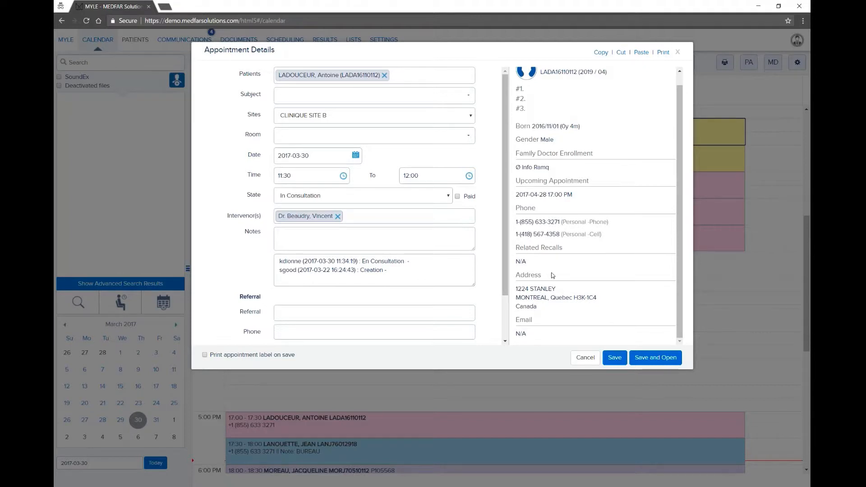
scroll(553, 273, up, 1)
scroll(554, 274, up, 1)
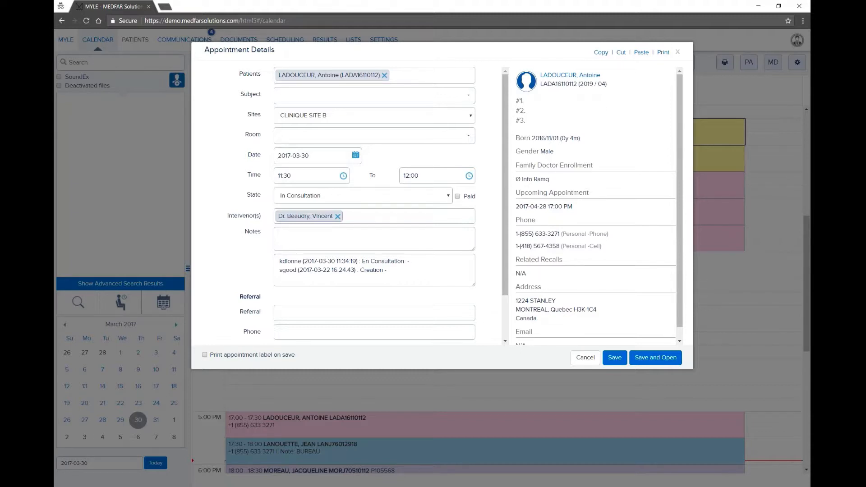
click(204, 356)
click(204, 354)
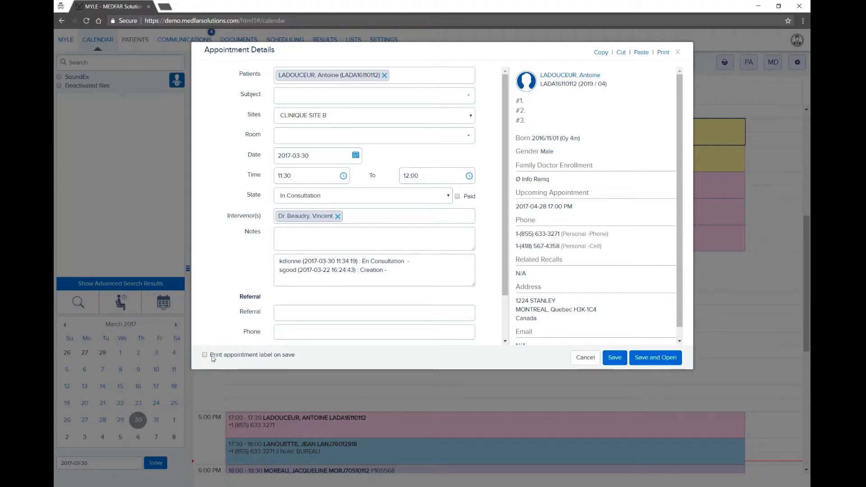
click(562, 77)
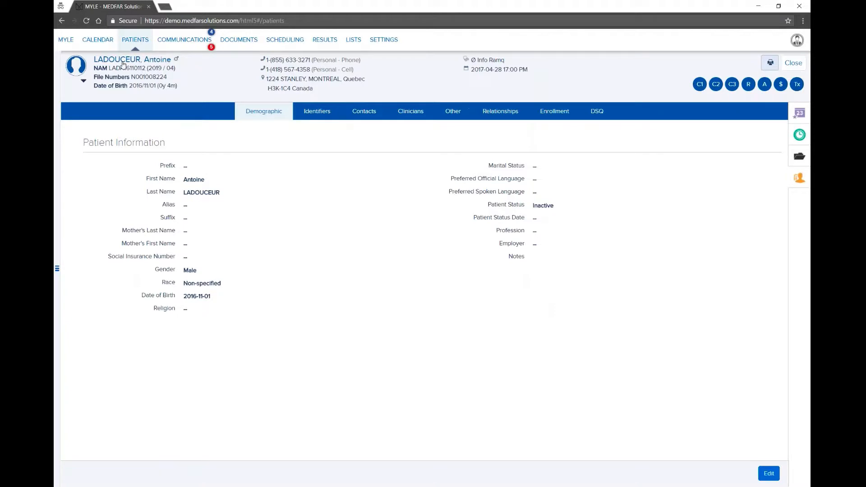
Step: Return to the day calendar and search patients by a first-name and last-name fragment
click(102, 43)
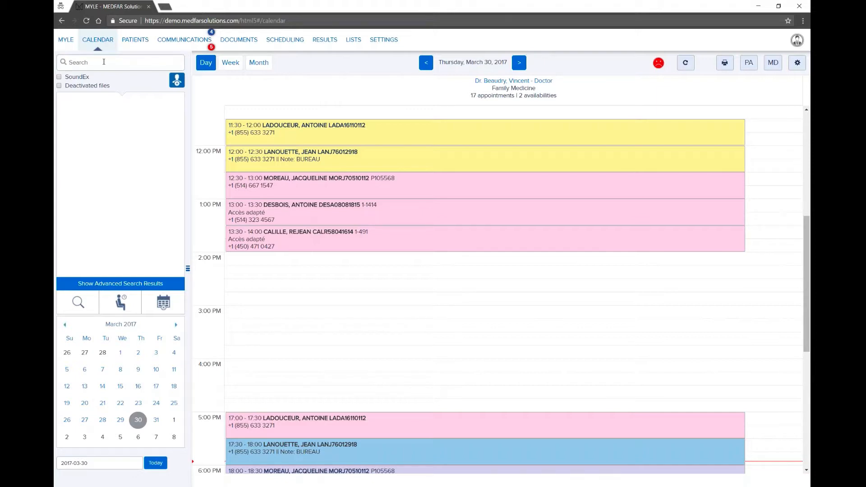
text(jean )
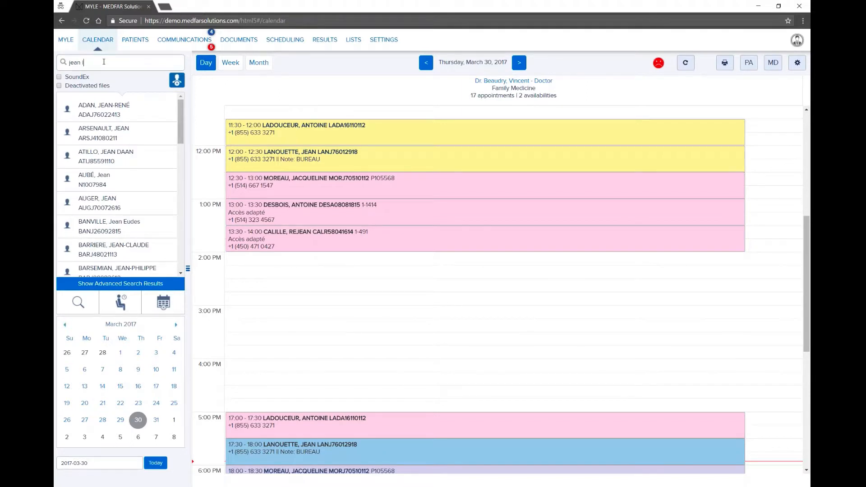
text(la)
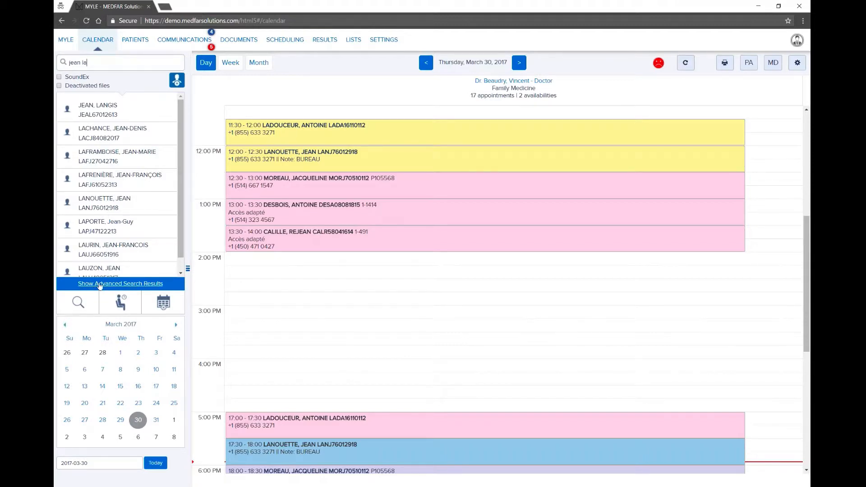
click(100, 284)
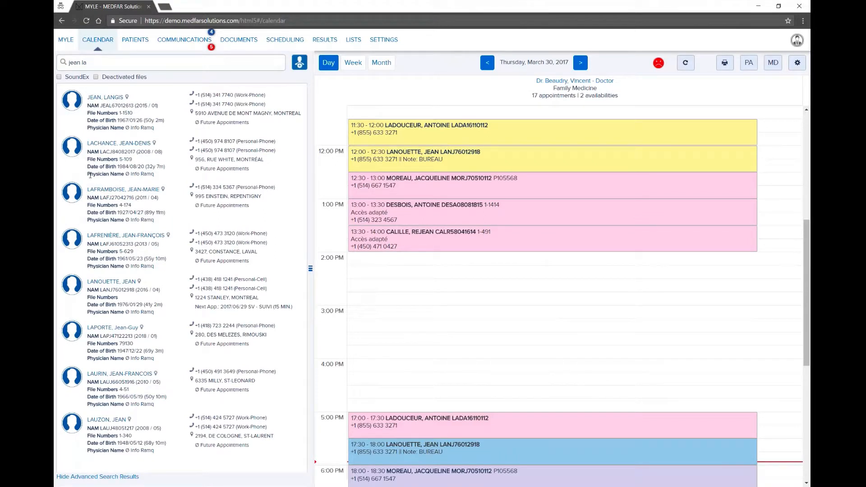
drag(89, 175, 155, 177)
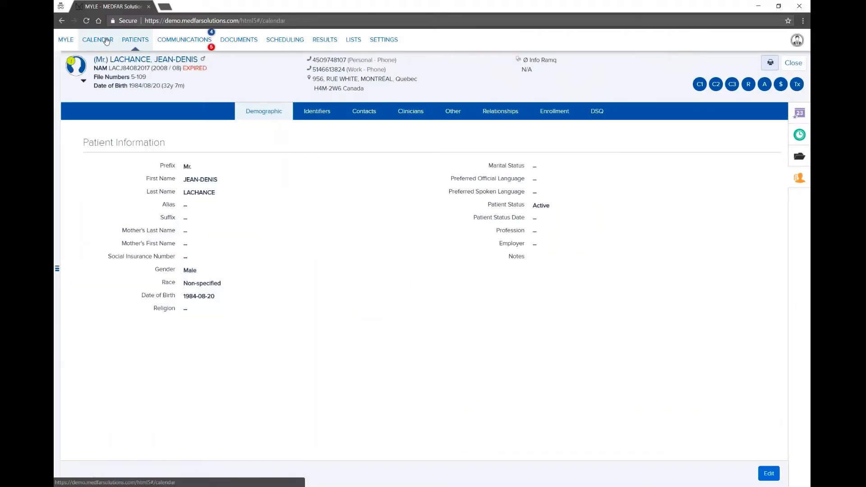
click(106, 42)
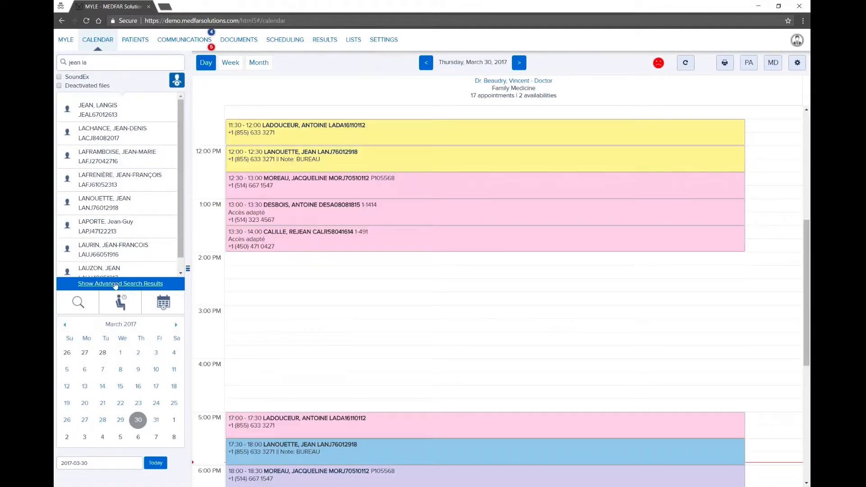
click(115, 283)
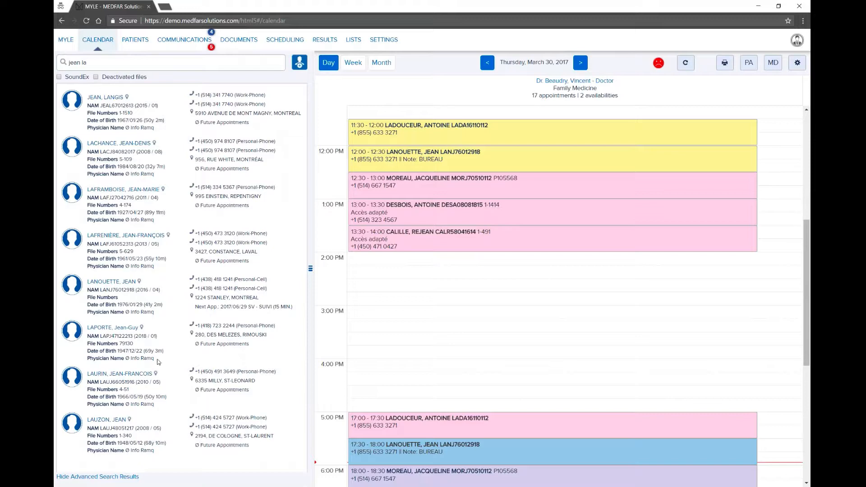
click(105, 477)
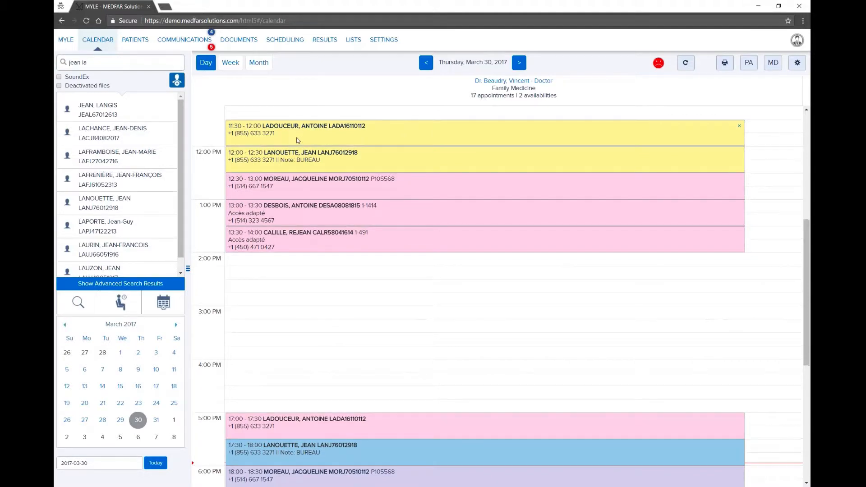
scroll(304, 139, up, 1)
Step: Open the 11:30 appointment and follow its patient link to the demographic record
click(366, 172)
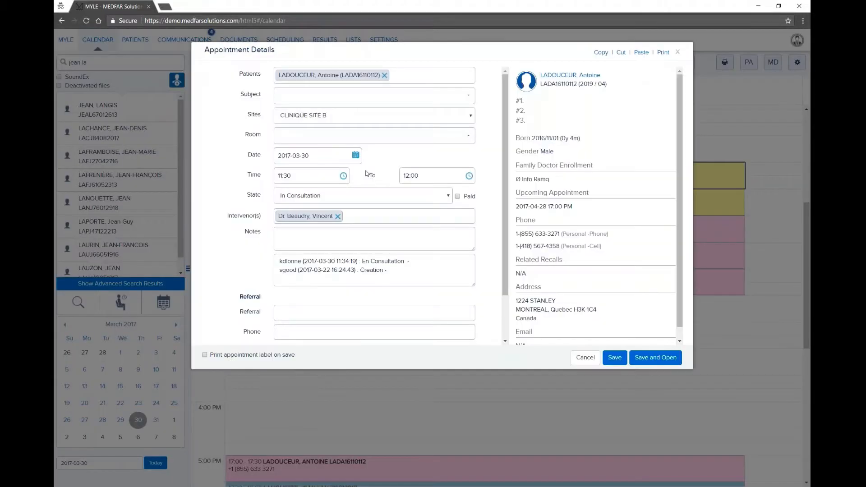
click(560, 76)
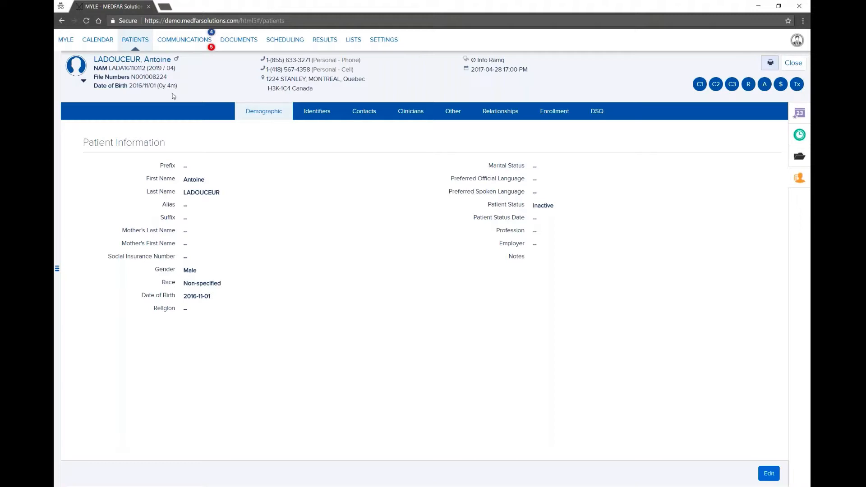
Step: Send a fellow doctor a message with subject 'Thank you for your participation in this webina'
click(84, 82)
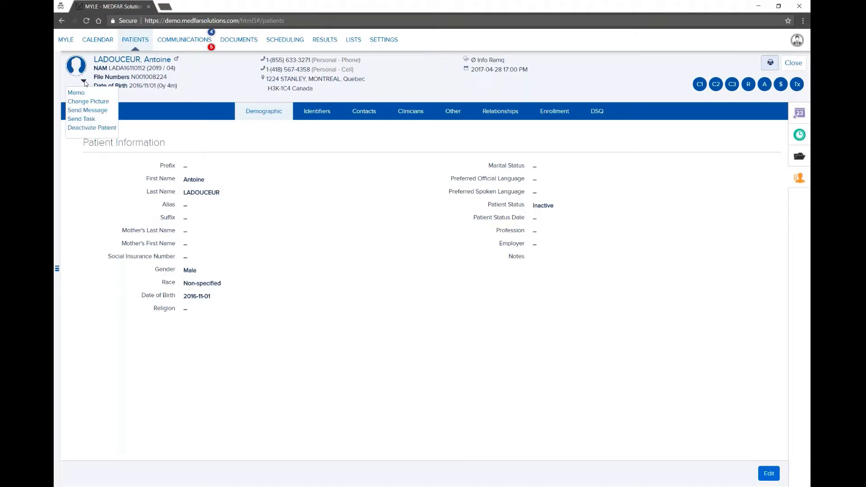
click(84, 110)
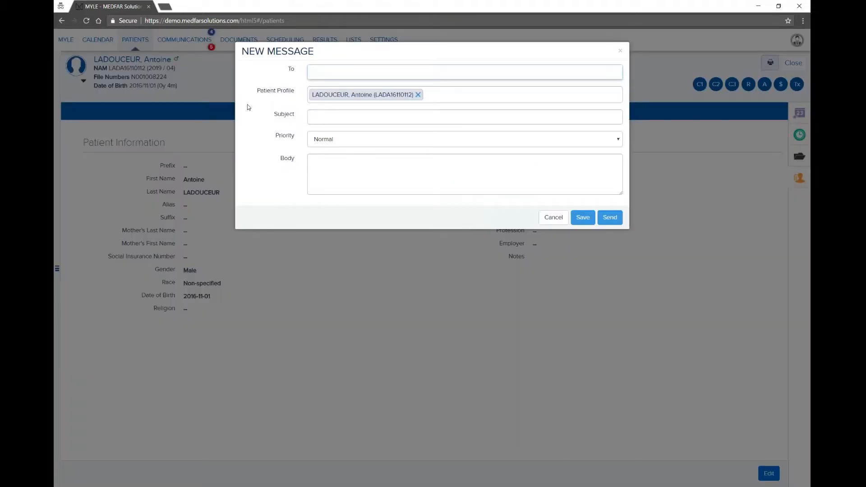
text(patr)
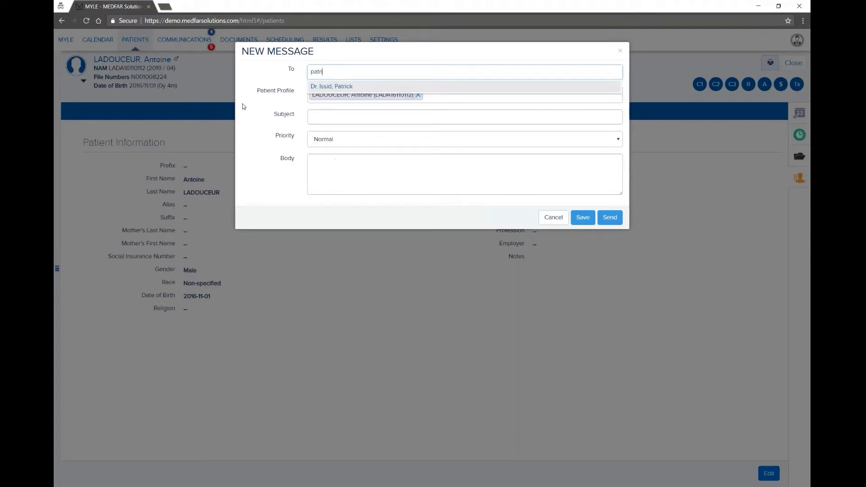
key(Return)
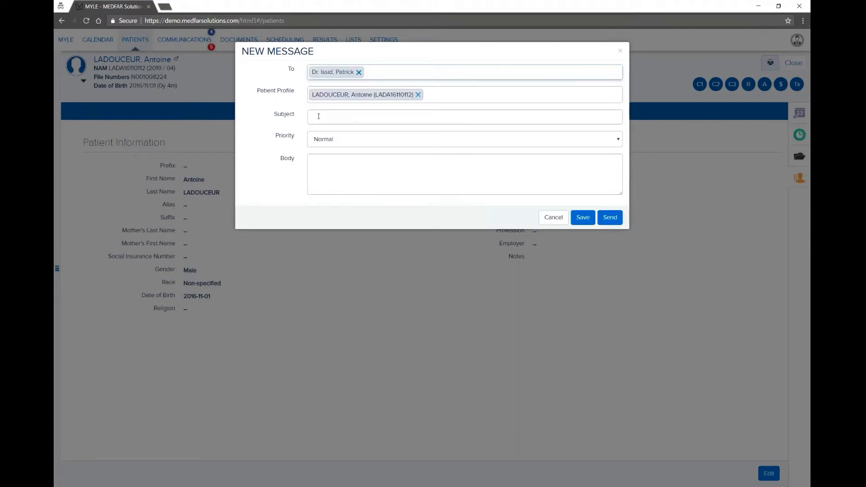
click(318, 116)
text(Thank you )
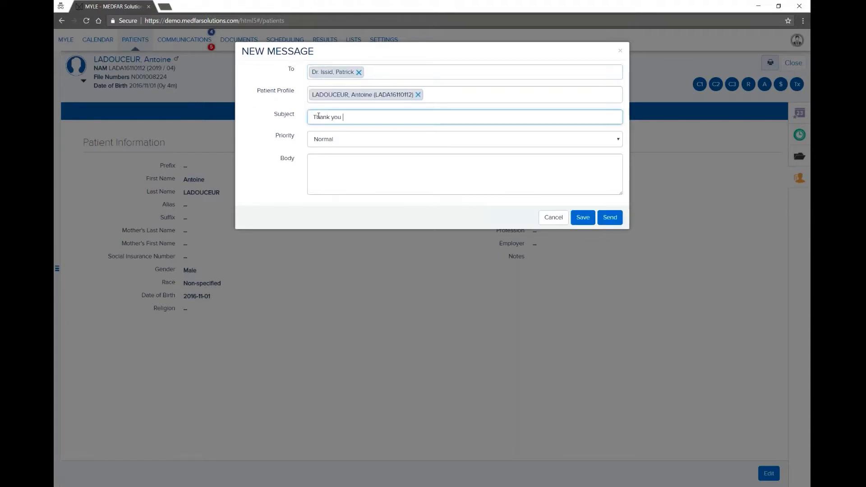
text(for your participation in this webinar)
click(607, 219)
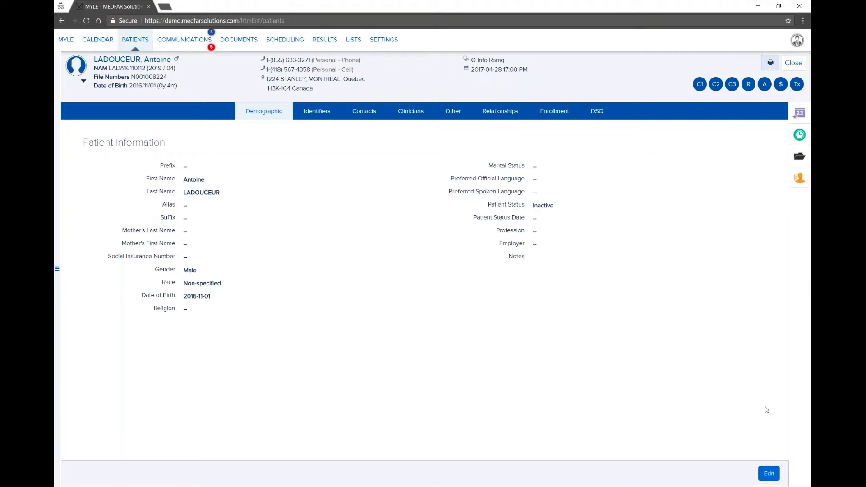
Step: Put the patient record in edit mode and show the Identifiers tab with the Quebec health card
click(768, 473)
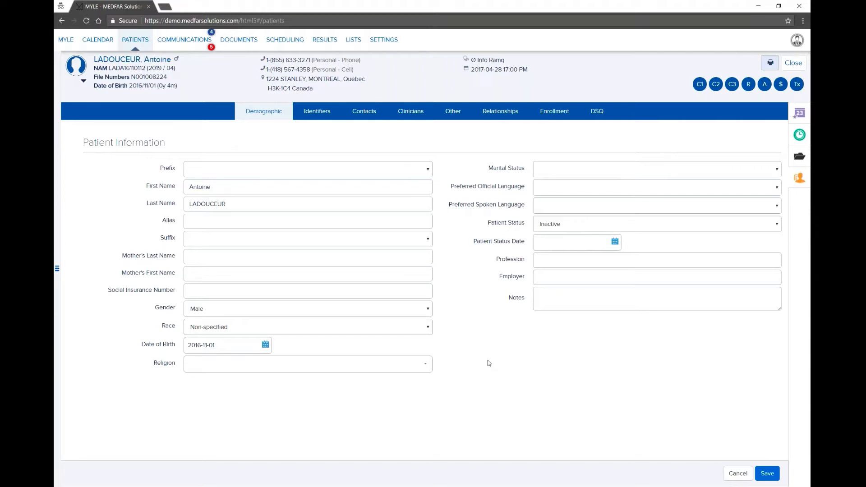
click(323, 113)
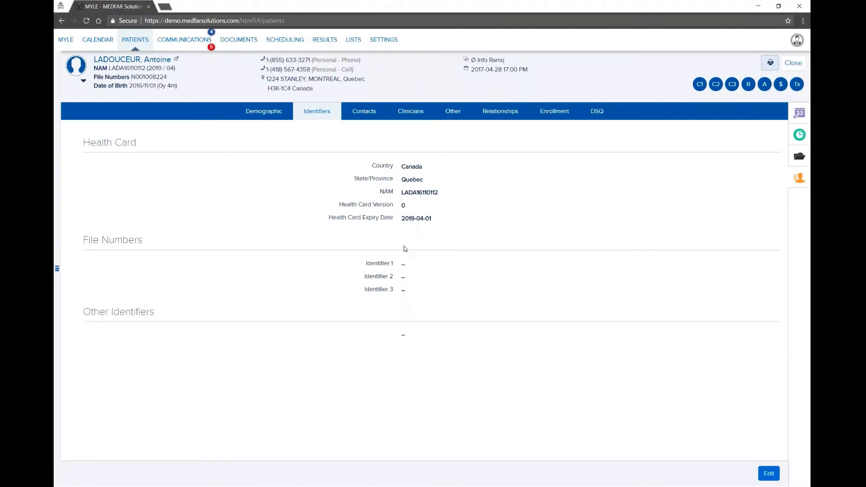
Step: Open the patient's Contacts tab in edit mode and review the addresses and phone numbers
click(366, 117)
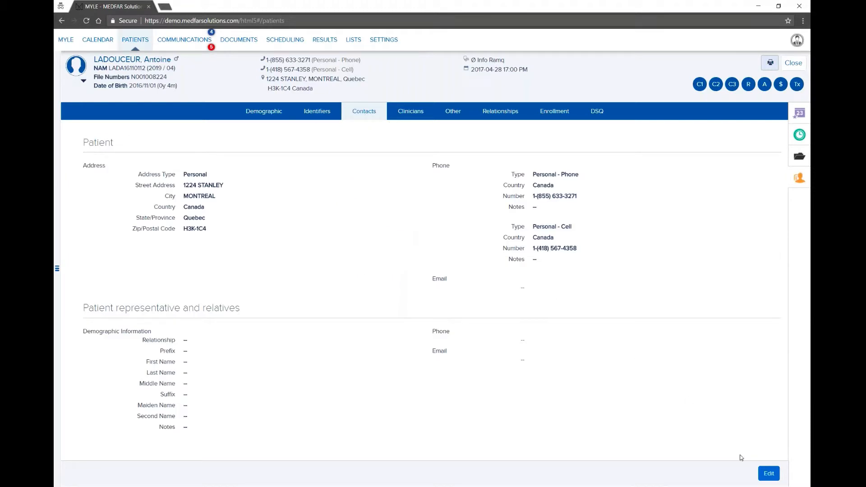
click(768, 473)
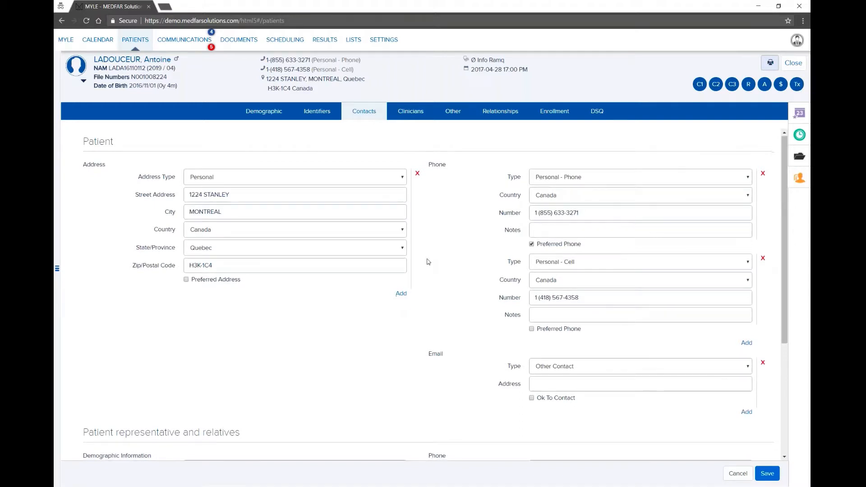
scroll(411, 318, down, 5)
scroll(412, 318, up, 4)
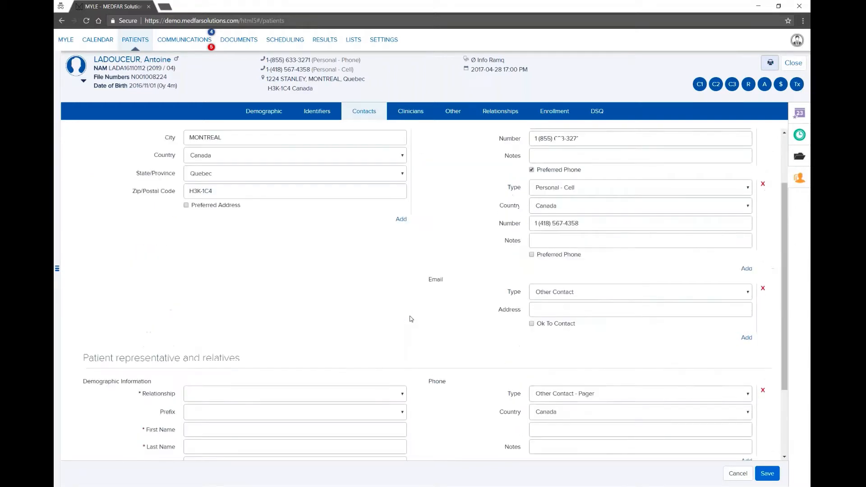
scroll(410, 318, up, 1)
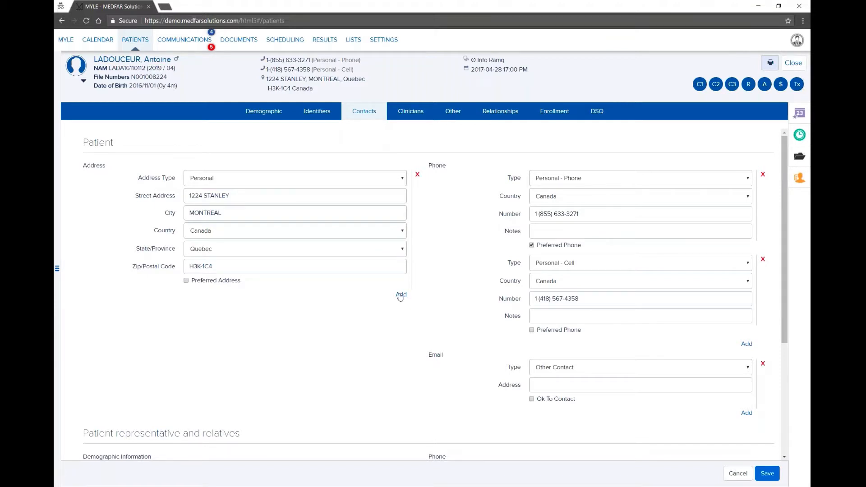
Step: Make the cell number the preferred phone, then show the patient's empty Clinicians information
click(401, 294)
click(416, 294)
click(532, 330)
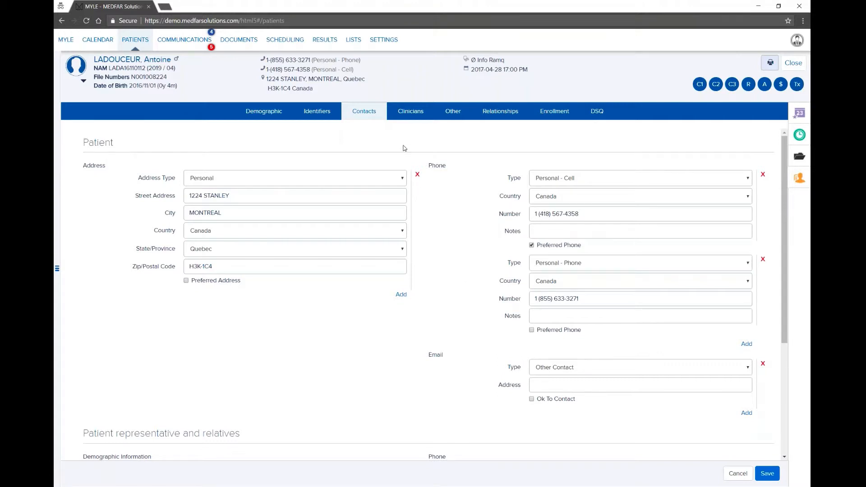
click(410, 113)
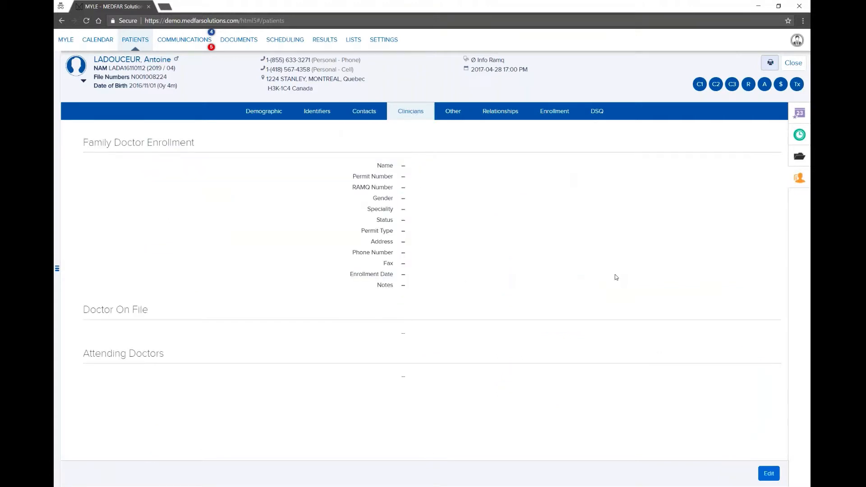
Step: Enroll the family doctor found by searching 'eric' in the directory, then show the Other tab
click(768, 473)
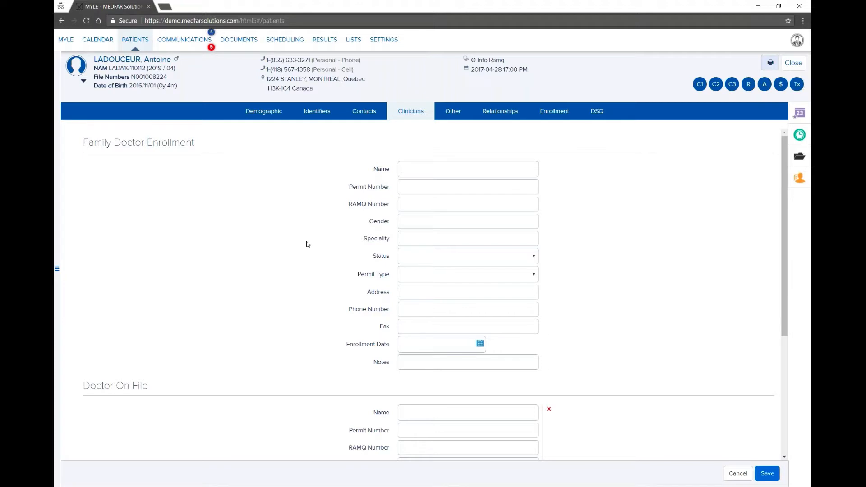
scroll(298, 282, down, 1)
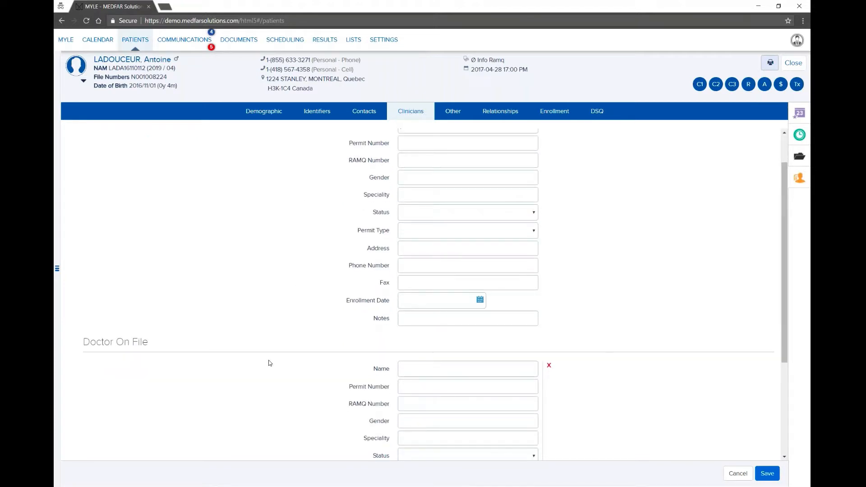
scroll(381, 290, up, 1)
click(405, 169)
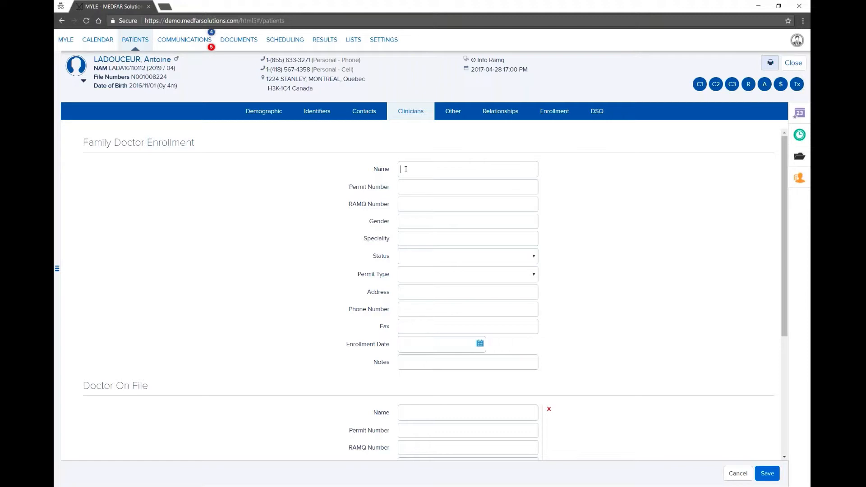
text(eric)
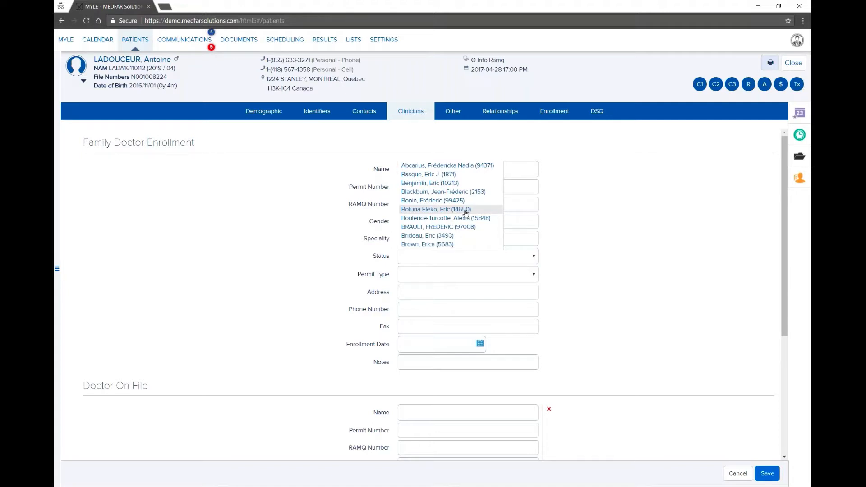
click(466, 211)
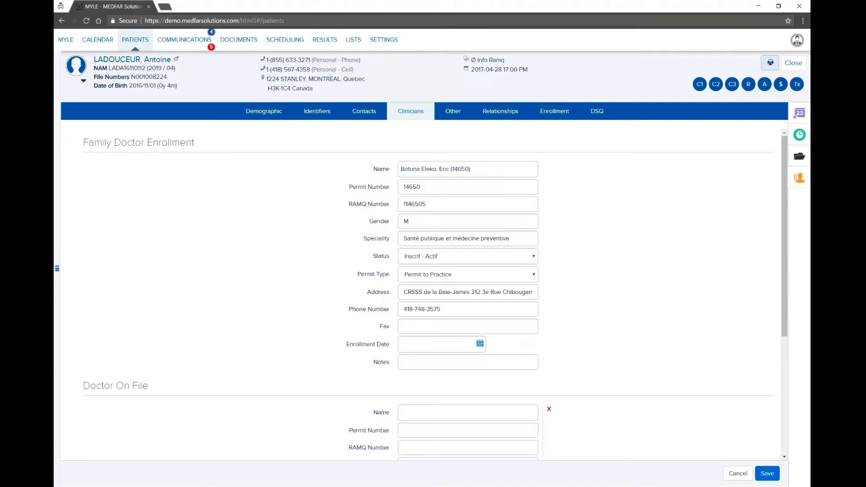
click(459, 117)
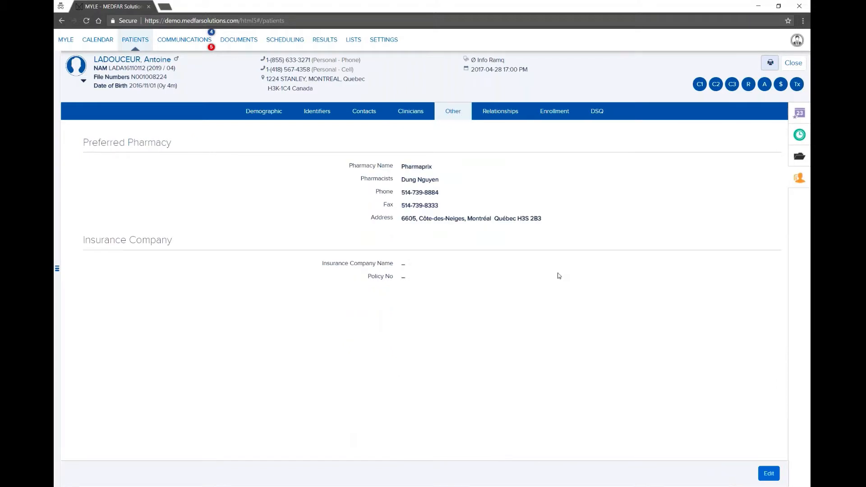
Step: Replace the preferred pharmacy Pharmaprix with the Uniprix in L'Islet, found by searching 'uni'
click(769, 473)
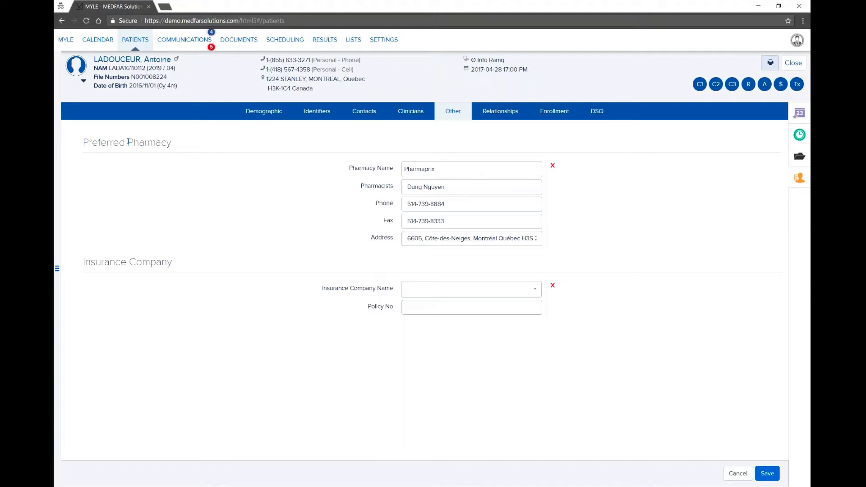
drag(83, 143, 172, 143)
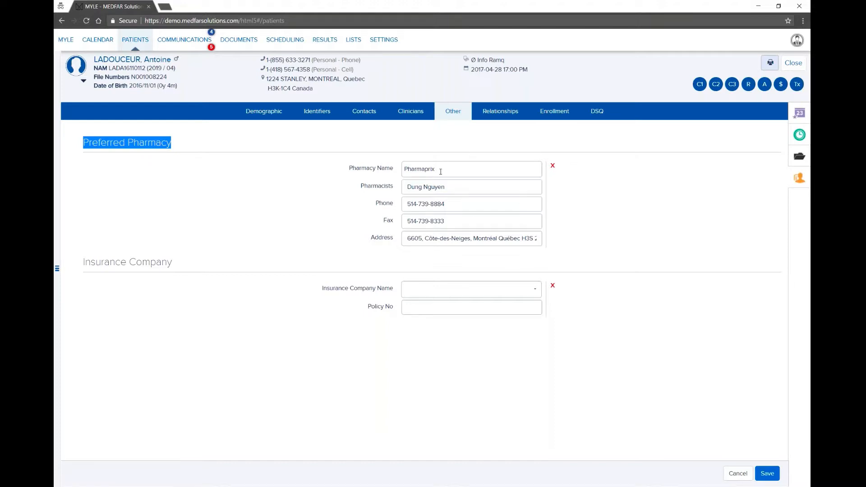
drag(442, 167, 392, 168)
text(uni)
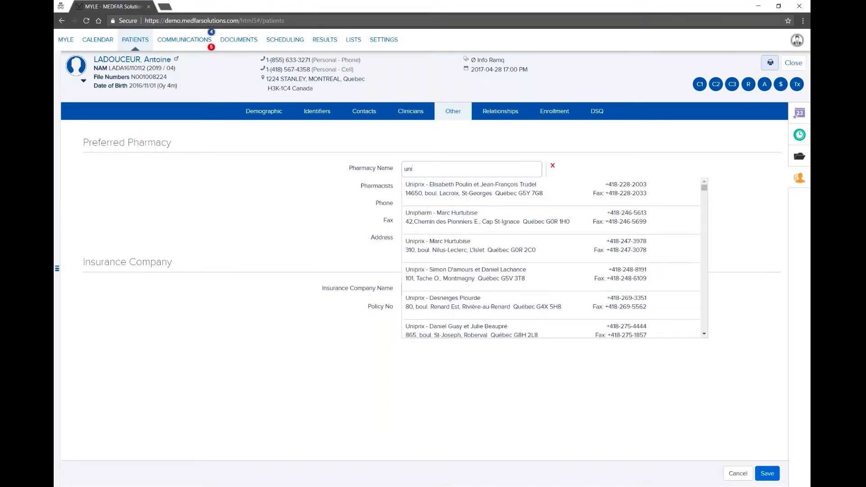
click(448, 245)
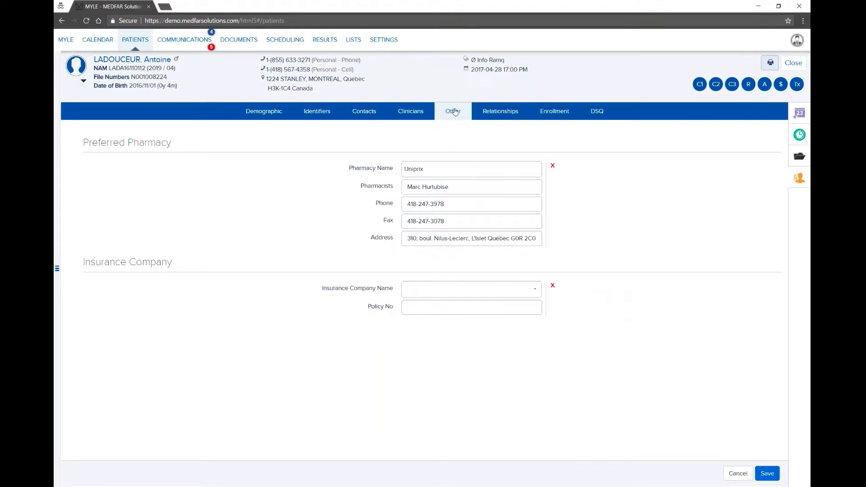
click(515, 116)
Step: Look through the Enrollment, Relationships and DSQ tabs, then go back to the Contacts tab
click(555, 116)
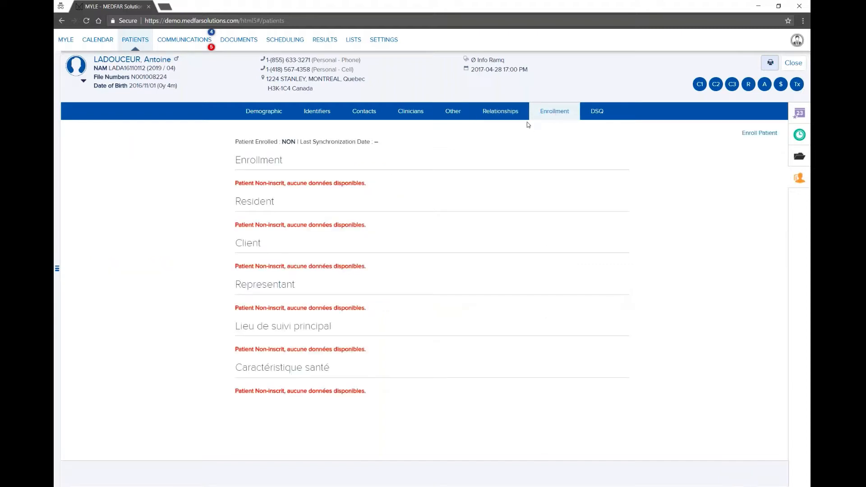
click(508, 114)
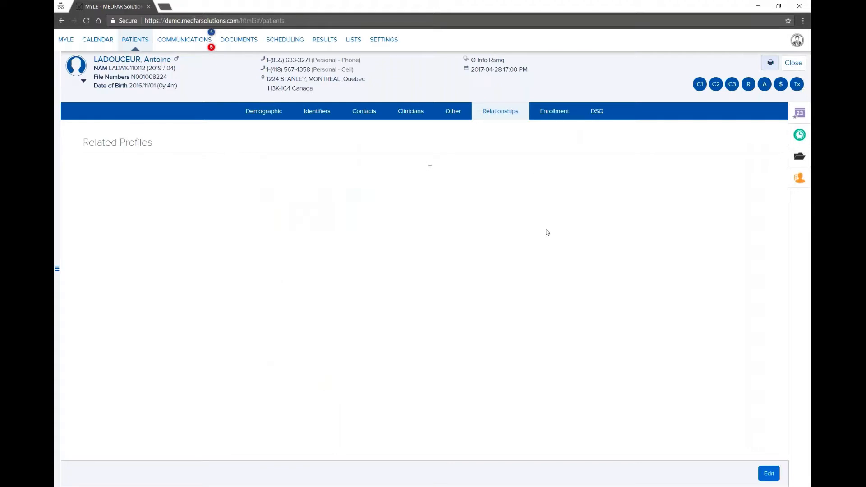
click(558, 115)
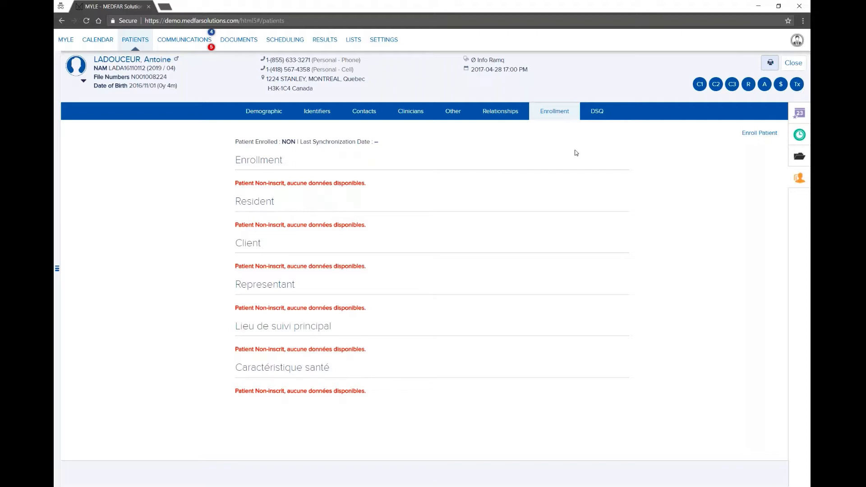
click(598, 115)
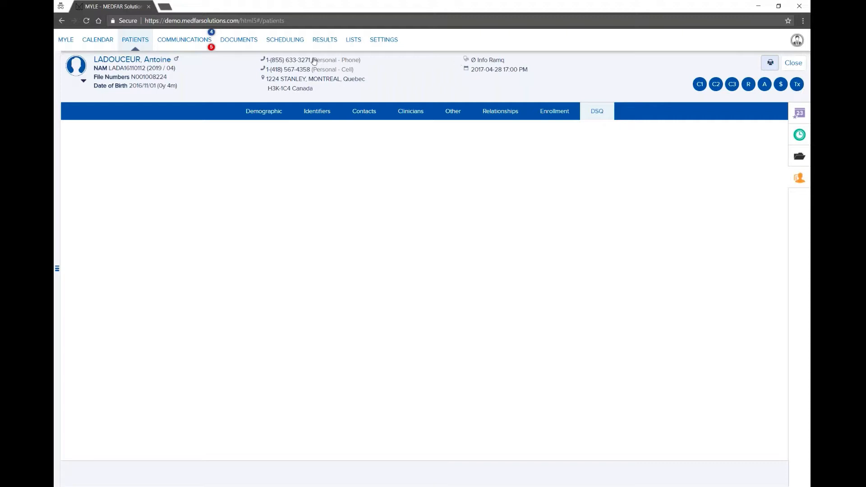
click(262, 60)
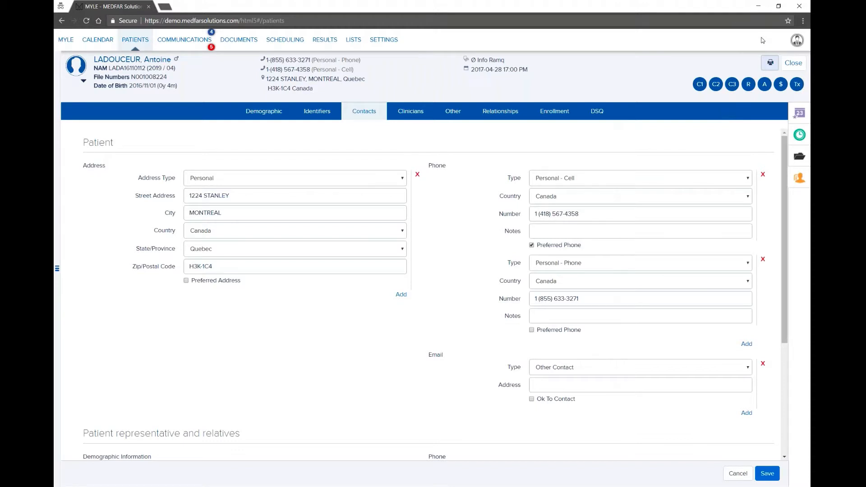
Step: View the patient's empty documents list, then close both patient records to reach the day calendar
click(798, 159)
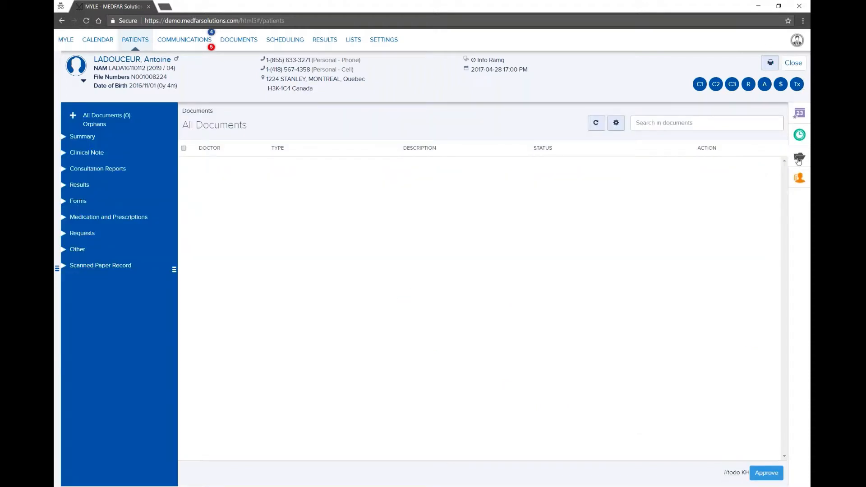
click(789, 66)
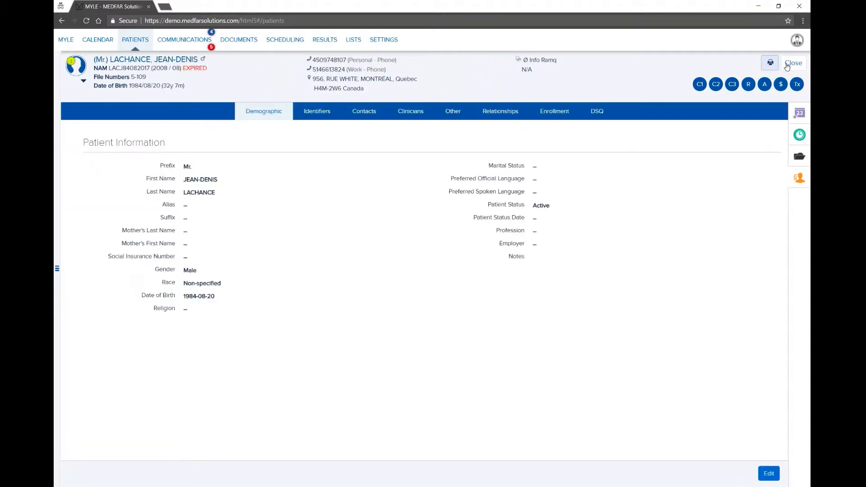
click(787, 65)
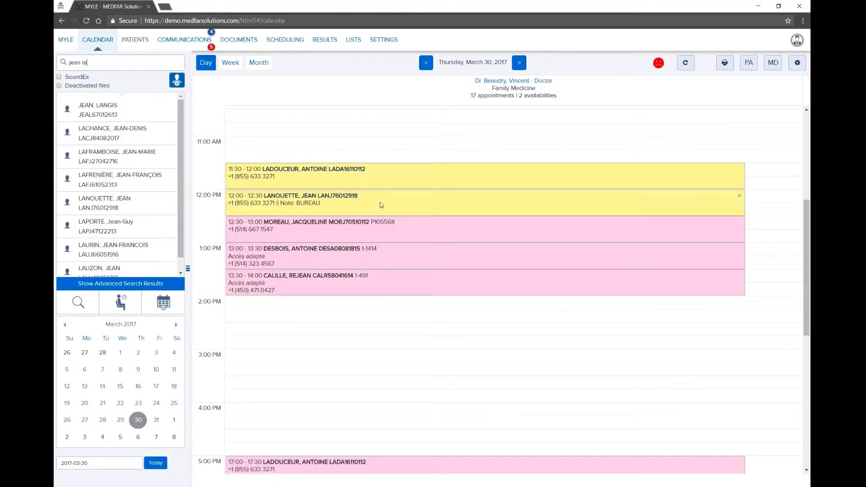
Step: Go from the 12:00 appointment to its patient's record and list the three received documents
double_click(404, 205)
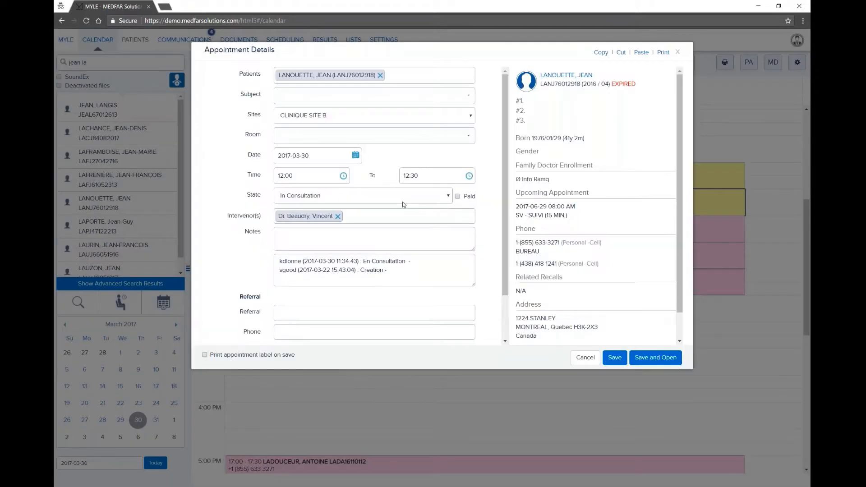
click(565, 76)
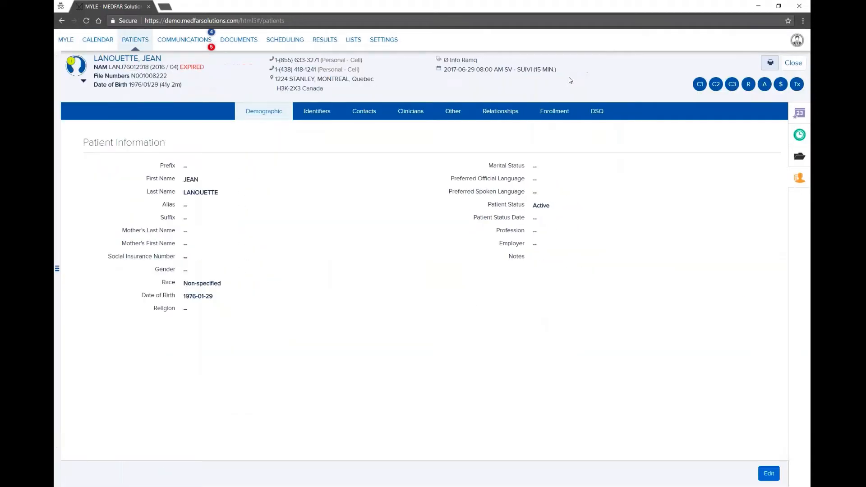
click(797, 159)
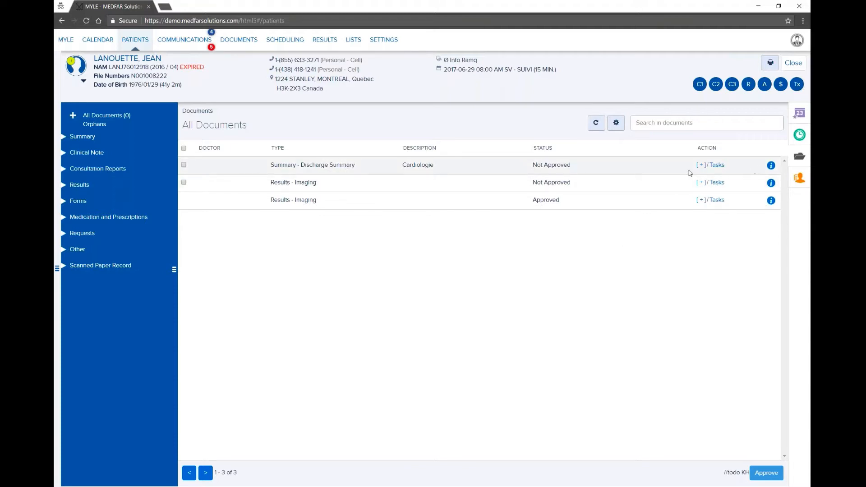
Step: Open the lab result and imaging documents, then snap 'Résultat de Laboratoire_DEMO.pdf' to the left half
click(480, 171)
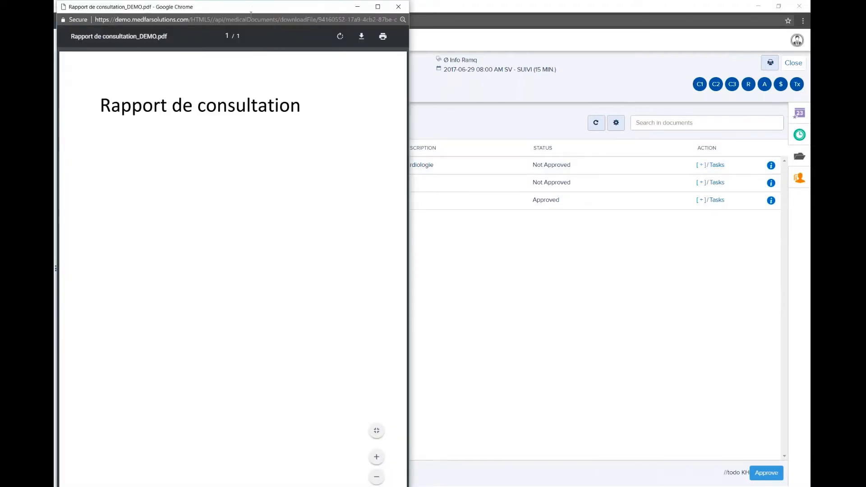
drag(250, 7, 228, 26)
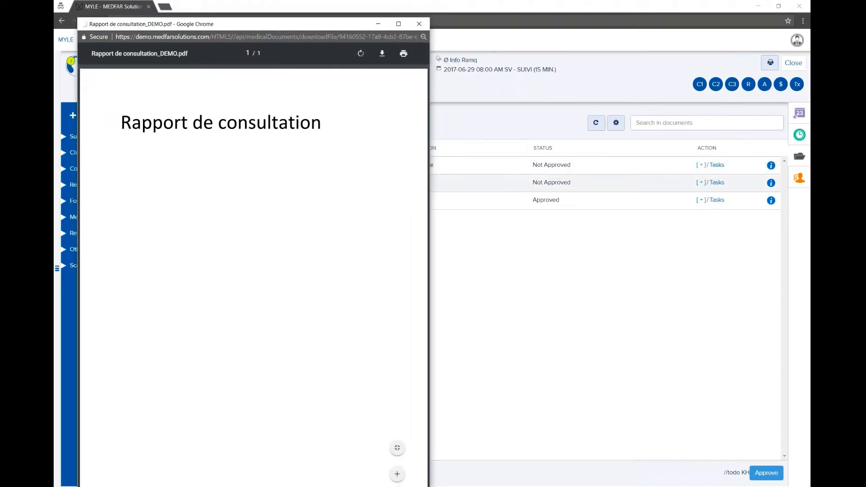
click(508, 182)
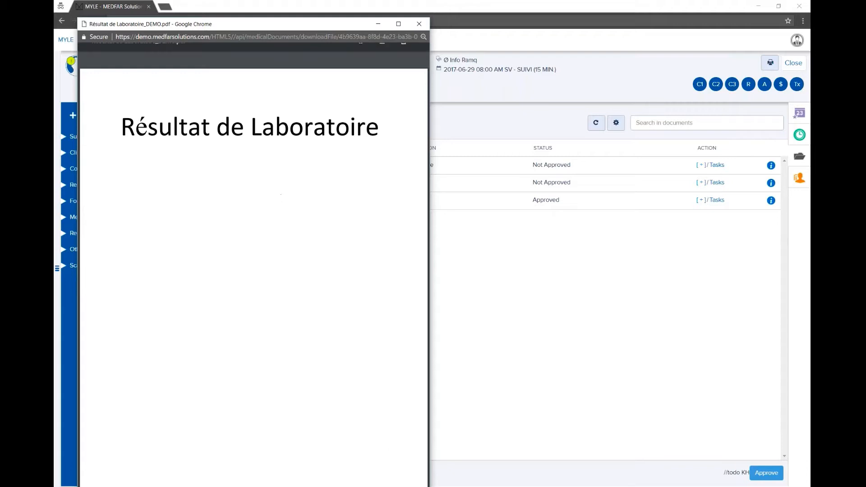
drag(329, 26, 317, 10)
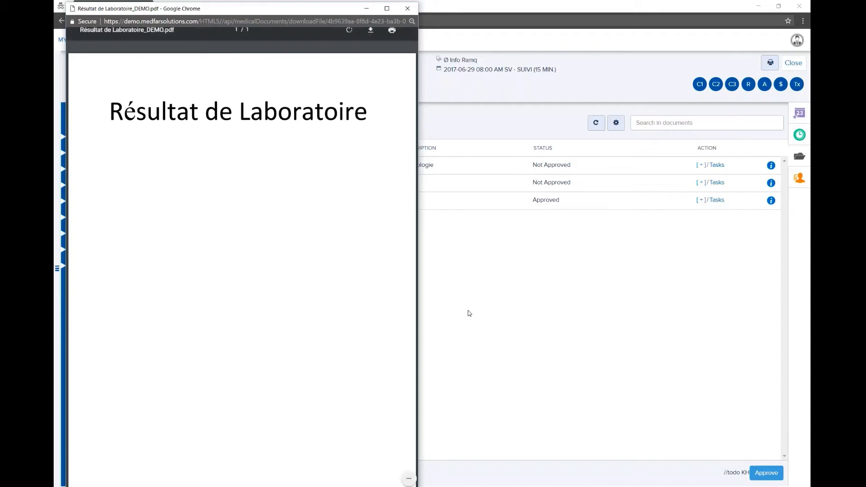
key(super+Left)
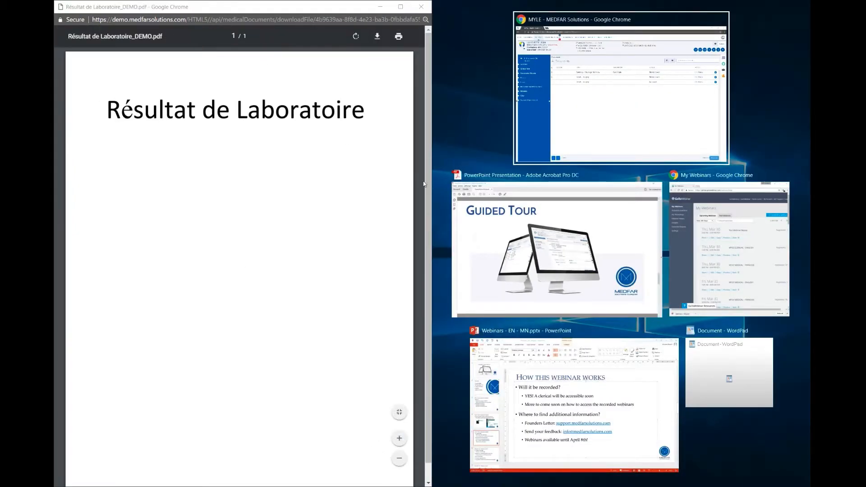
Step: Place MYLE beside the lab result PDF, widen MYLE, and zoom the PDF out to fit the page
click(591, 105)
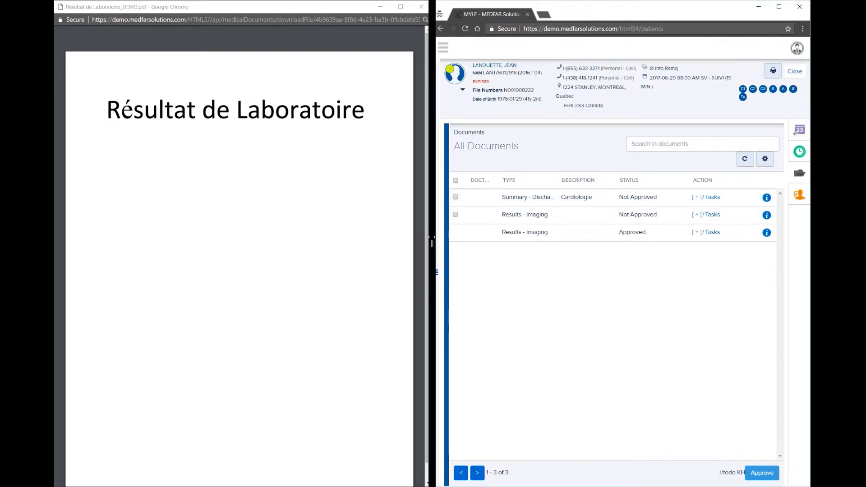
drag(432, 232, 232, 243)
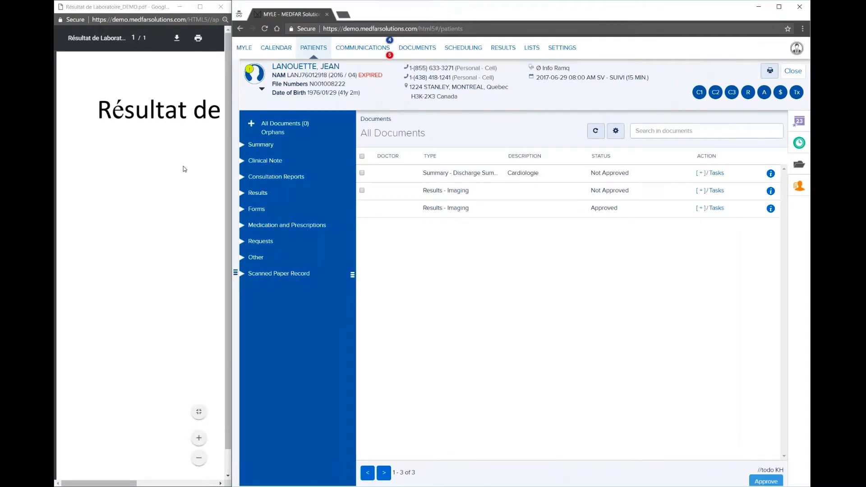
click(199, 459)
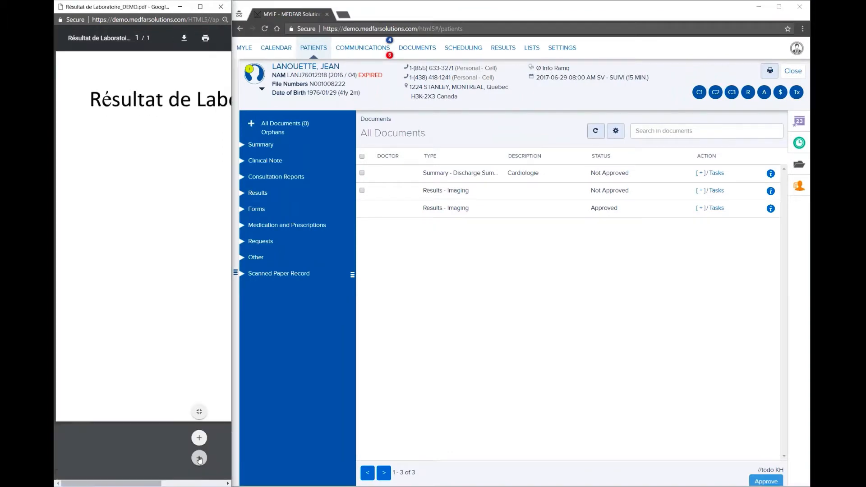
click(199, 460)
click(199, 459)
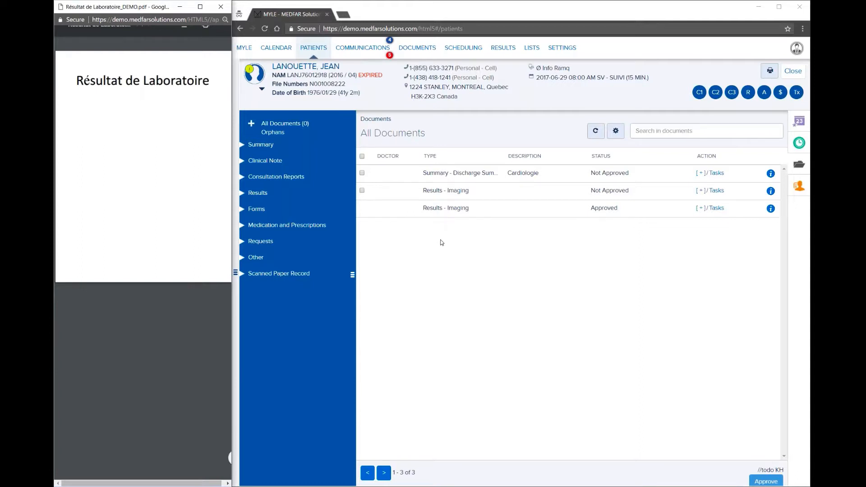
Step: Close the lab result PDF window and maximize MYLE to full screen
key(alt+F4)
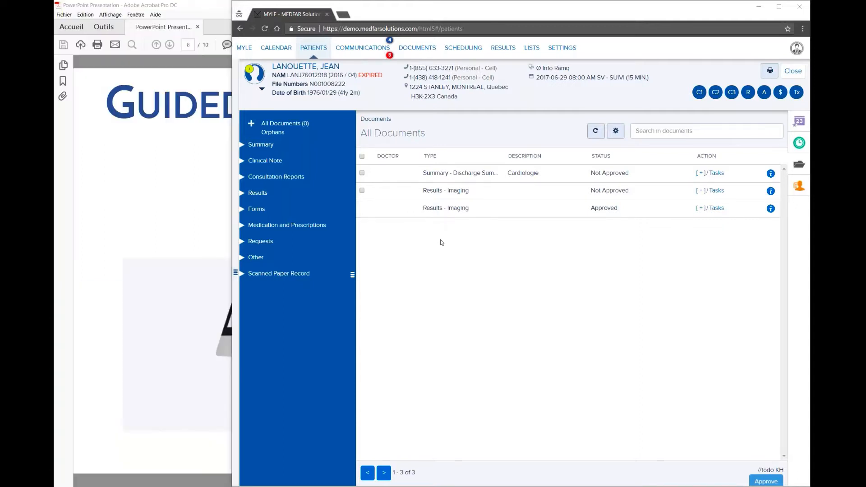
double_click(640, 18)
click(563, 29)
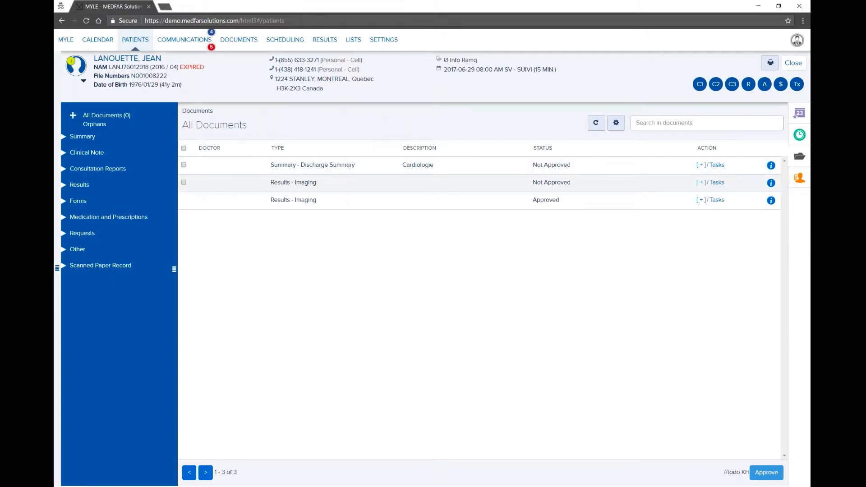
click(700, 166)
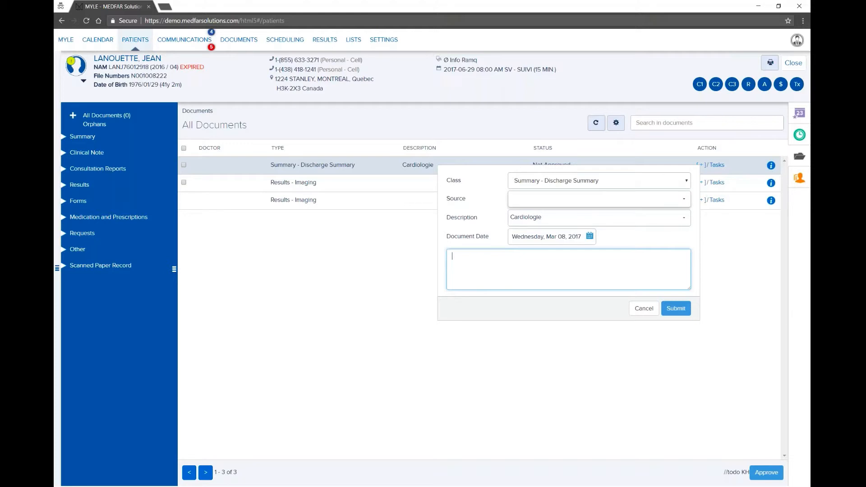
click(528, 186)
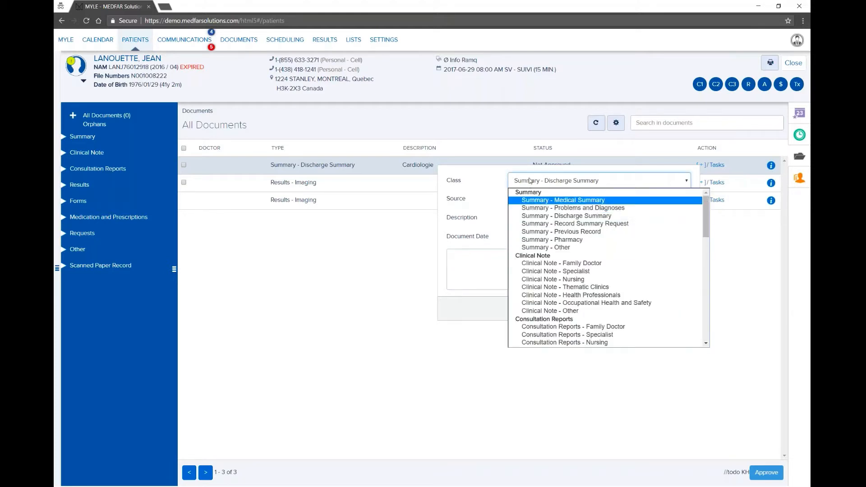
click(502, 182)
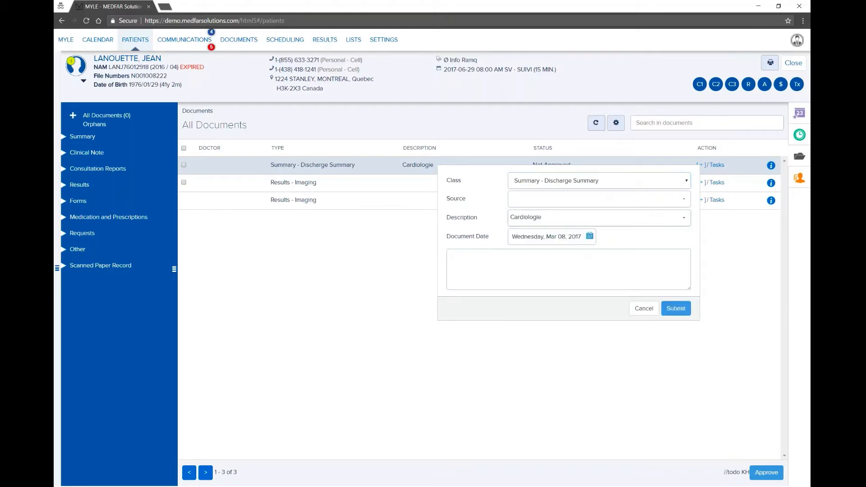
click(525, 264)
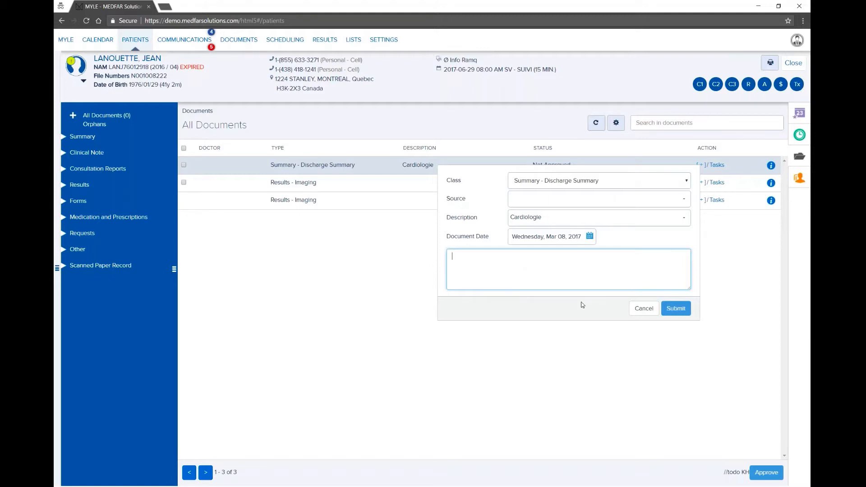
click(602, 313)
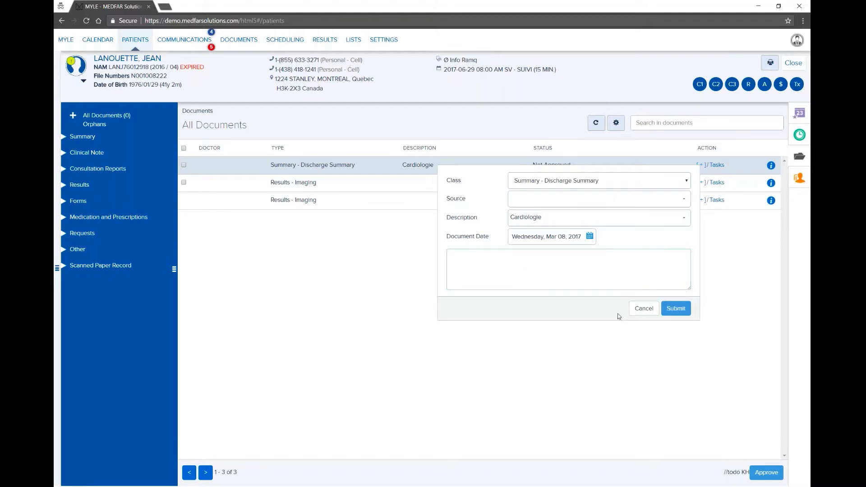
click(642, 311)
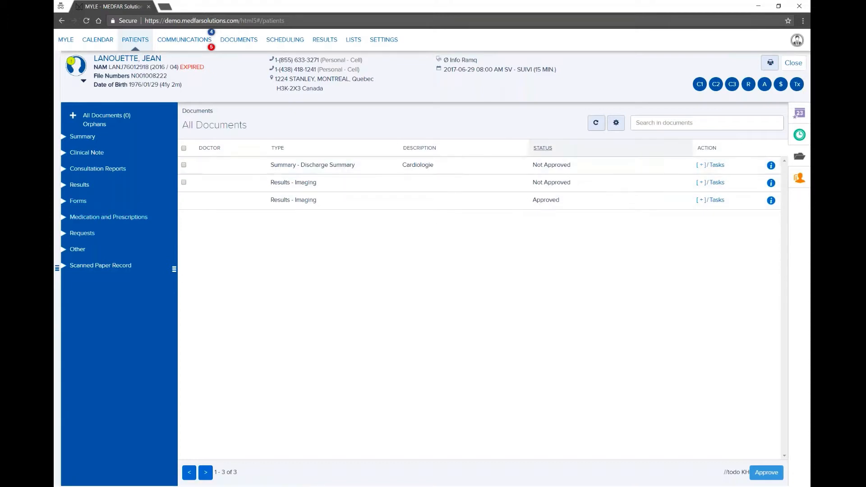
Step: Open the document filter options and then their column display settings
click(616, 123)
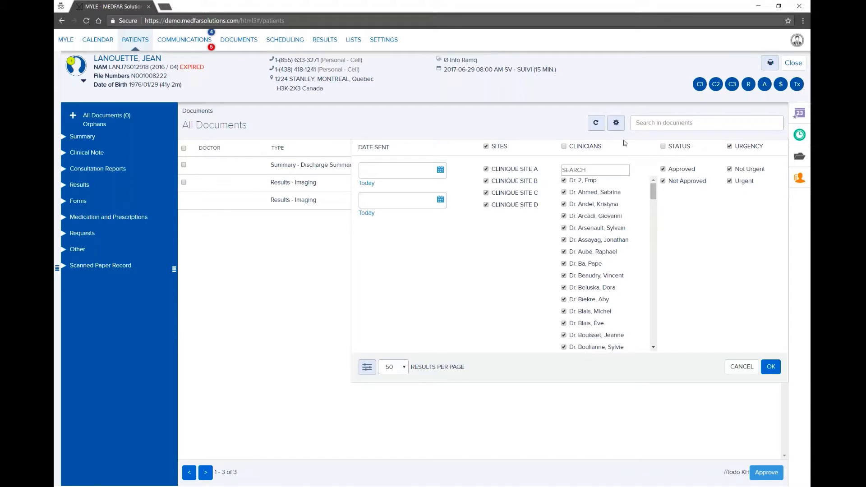
click(367, 368)
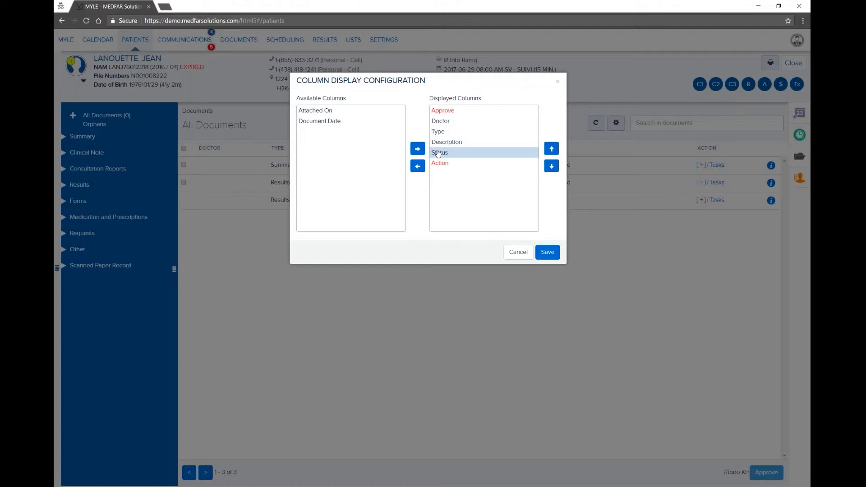
Step: Add the Document Date column after Doctor in the documents list and save the layout
click(341, 122)
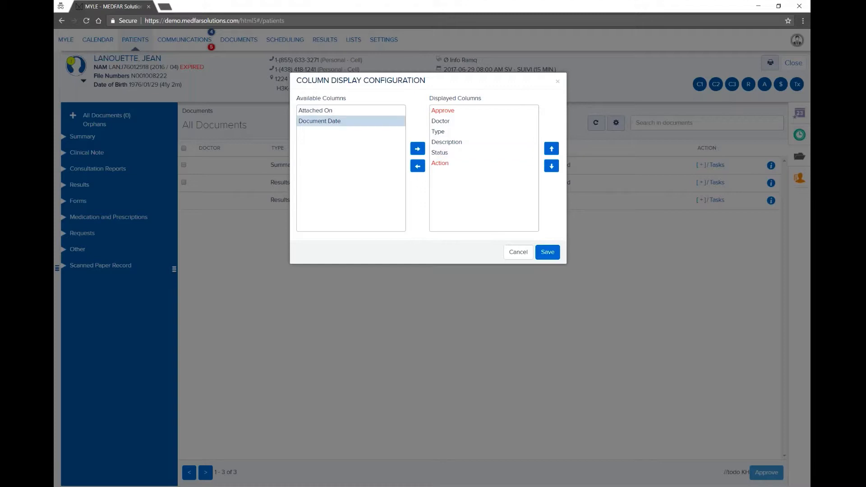
click(331, 127)
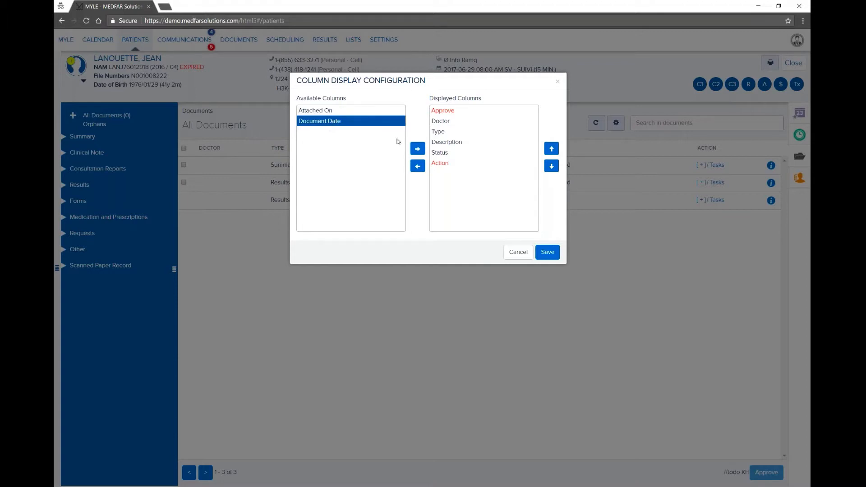
click(417, 151)
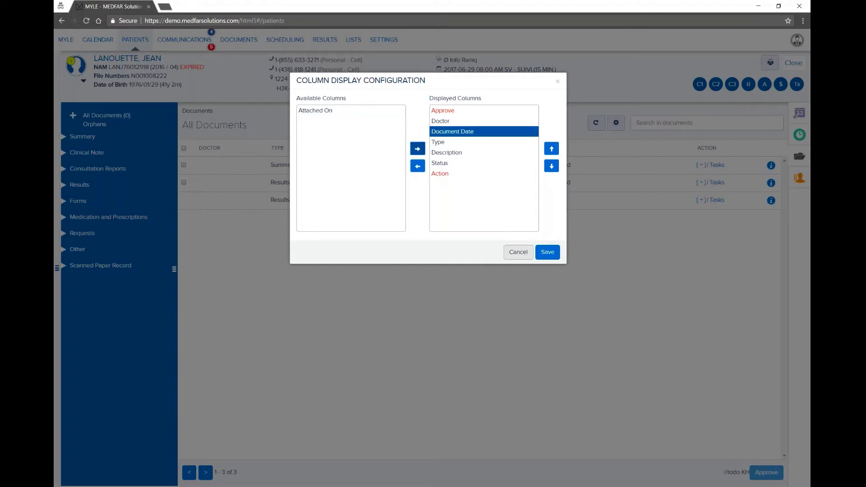
click(548, 252)
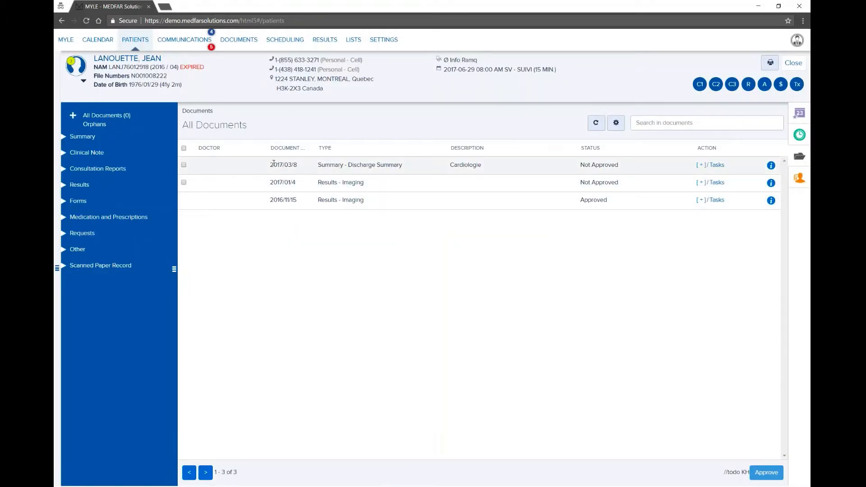
Step: Resize the Document Date, Type, Description and Status columns so their headers fit
drag(268, 151, 247, 149)
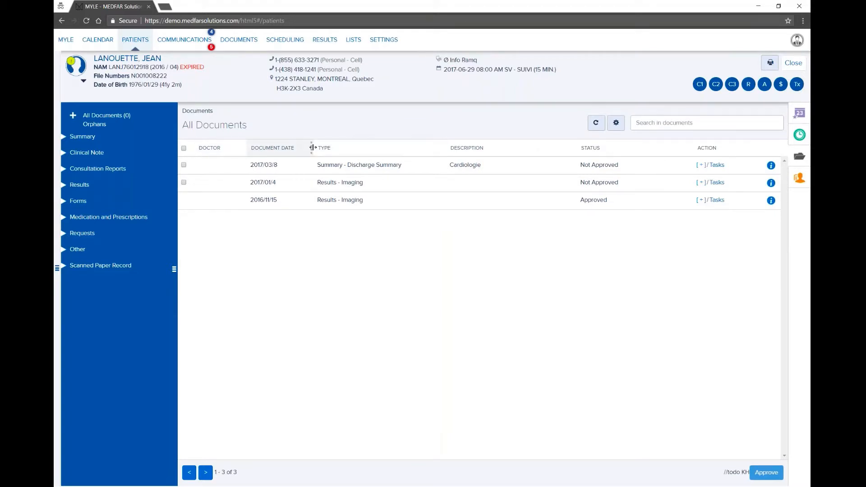
drag(313, 148, 321, 148)
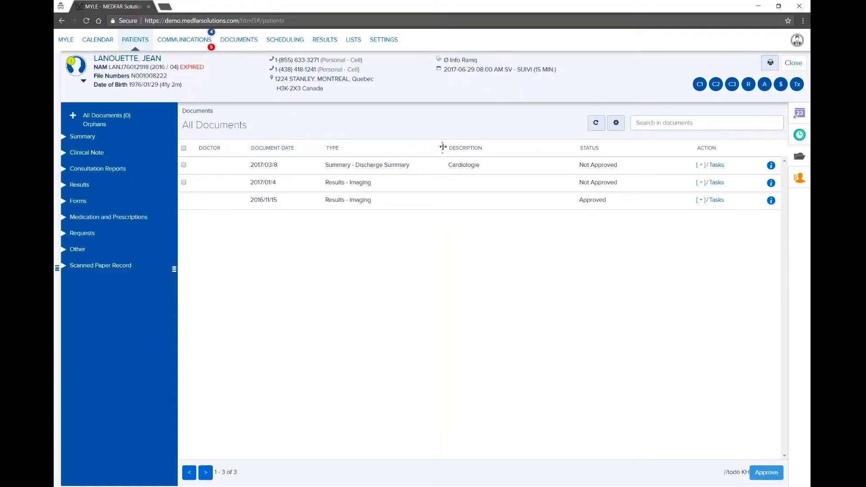
drag(442, 147, 427, 148)
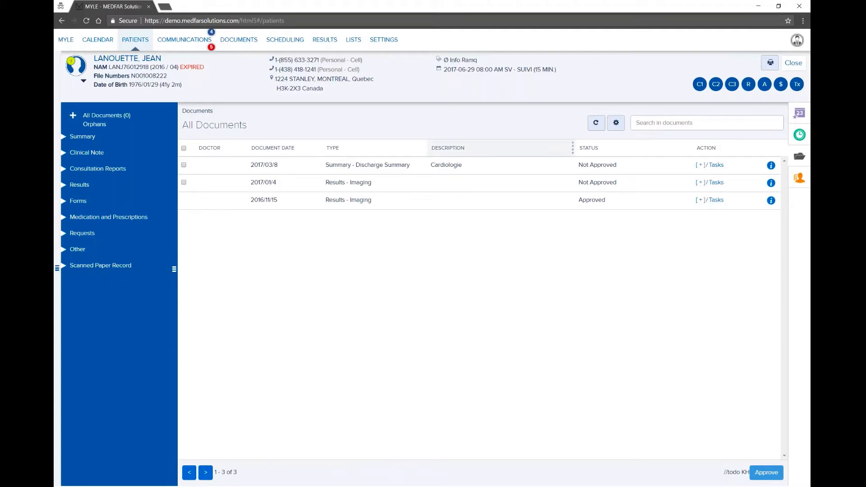
drag(573, 147, 553, 147)
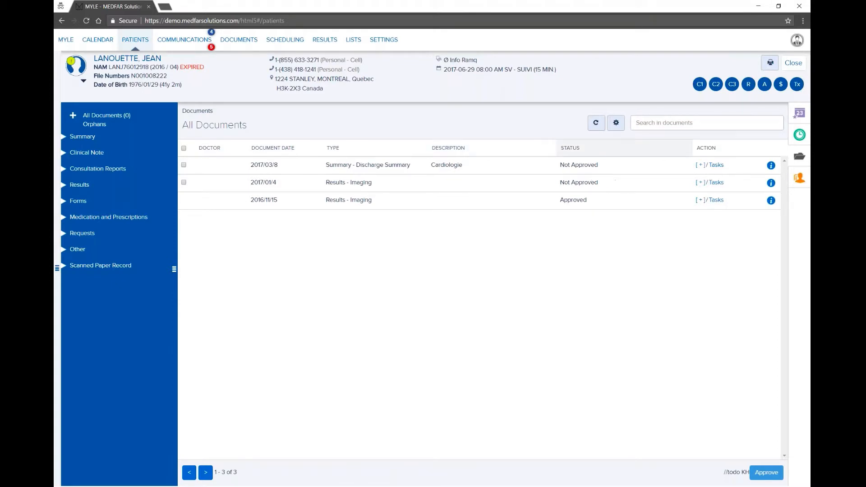
Step: Show the patient's Appointment tab with the SV - SUIVI (15 MIN.) visits of June 25–29, 2017
click(798, 136)
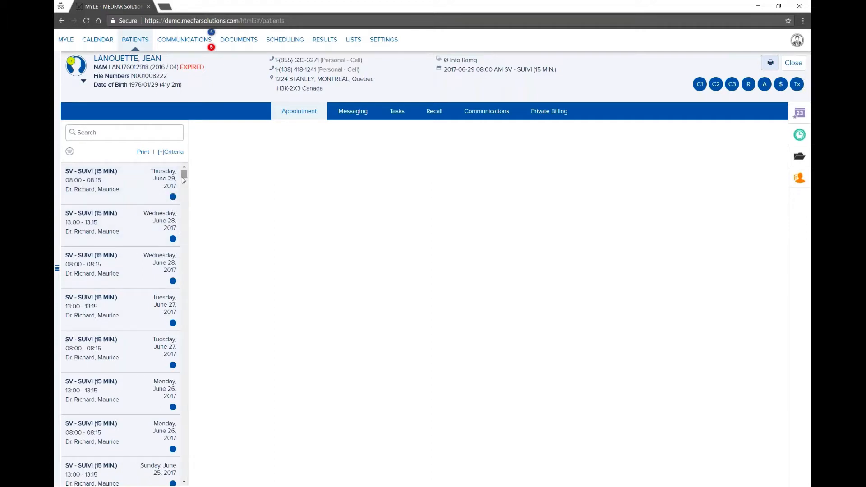
mouse_move(183, 180)
mouse_down()
mouse_move(206, 315)
mouse_move(188, 170)
mouse_up()
Step: Close the patient file, show only the doctor's calendar, and open the 13:00 appointment's patient file
click(70, 153)
click(789, 66)
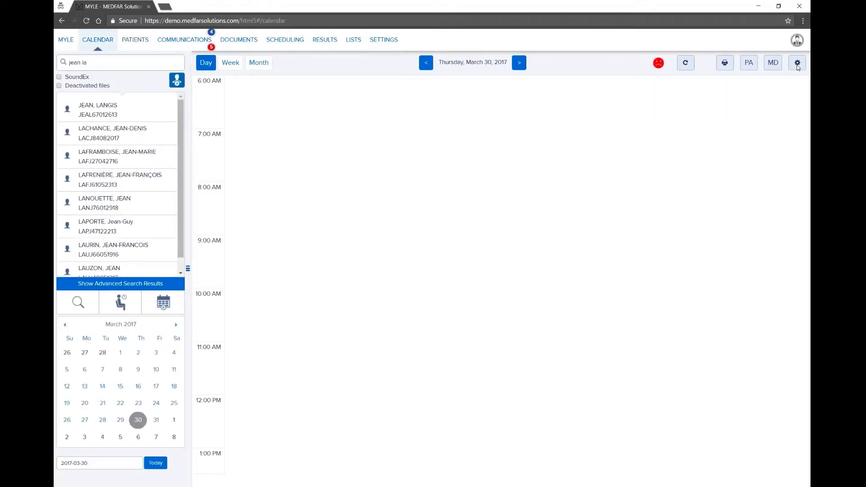
click(796, 64)
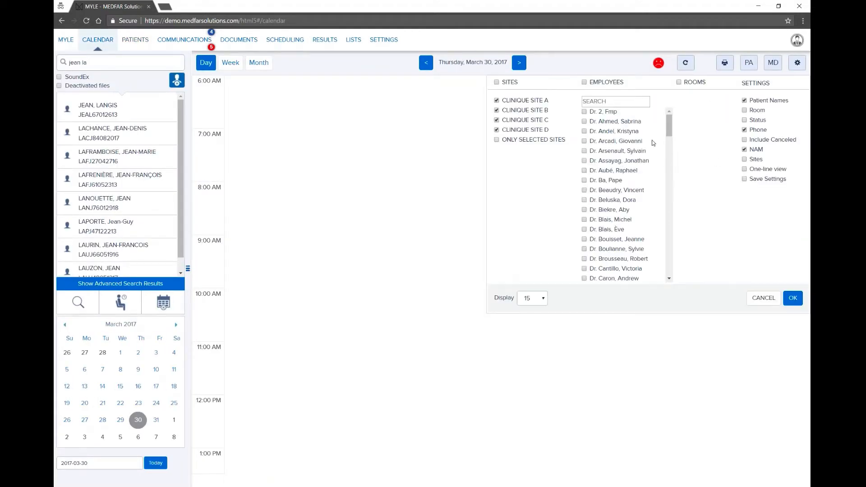
click(623, 190)
click(790, 298)
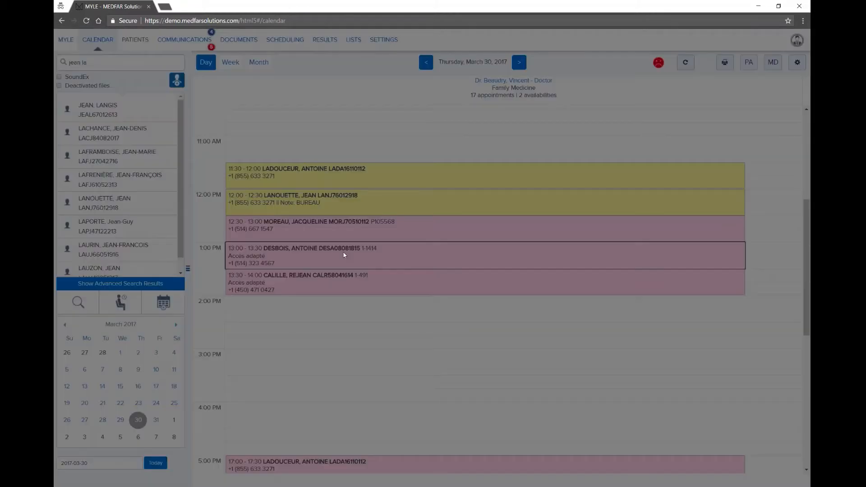
double_click(343, 253)
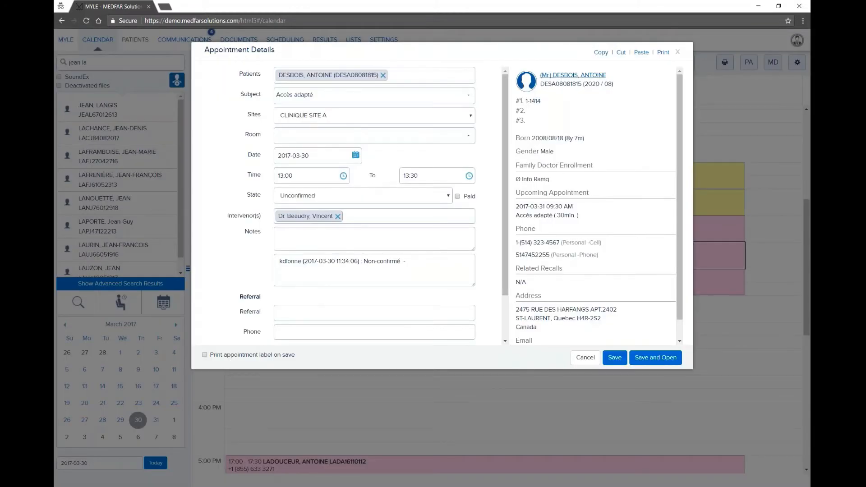
click(561, 78)
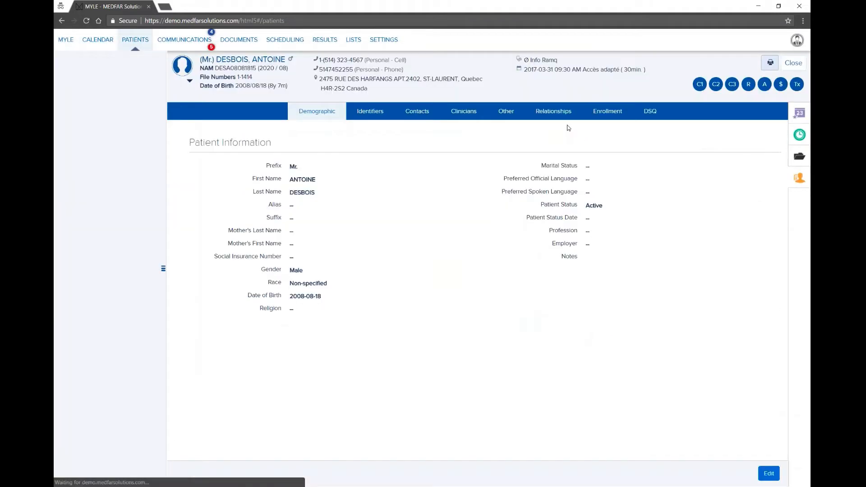
Step: Compare the upcoming-only and full appointment lists, then view the patient's Messaging and Tasks tabs
click(795, 136)
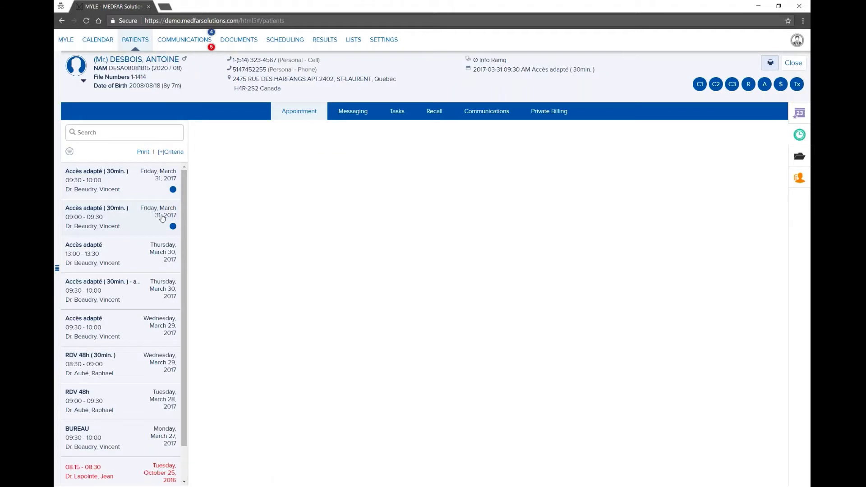
click(70, 152)
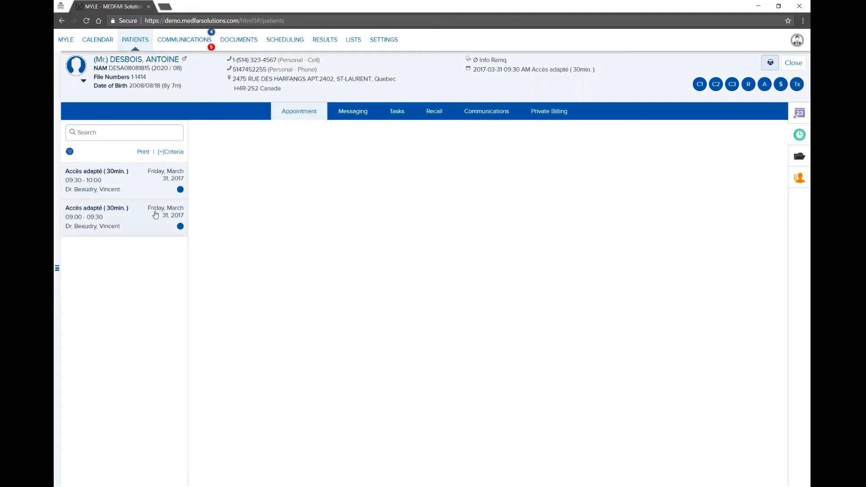
click(70, 152)
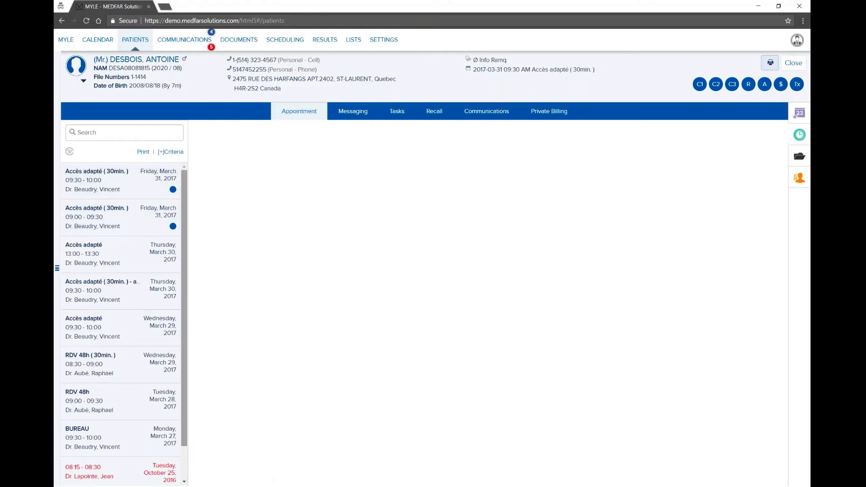
click(354, 116)
click(398, 116)
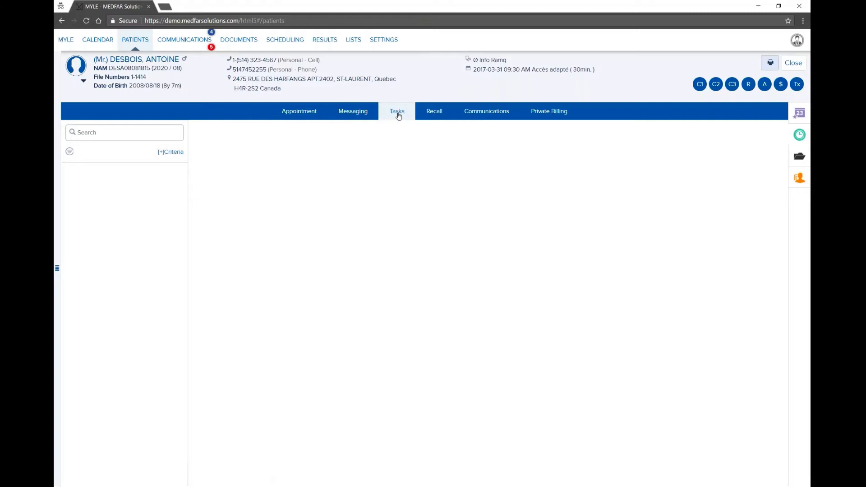
Step: Browse the patient's Recall, Communications and Private Billing tabs
click(437, 114)
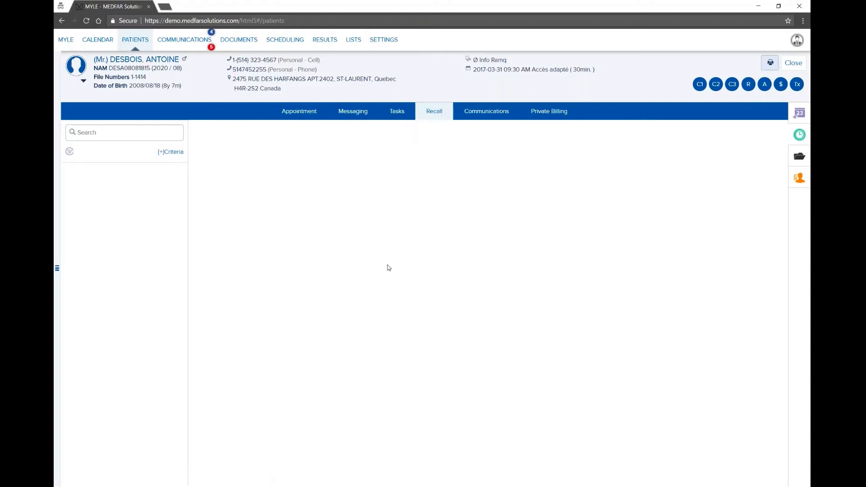
click(497, 115)
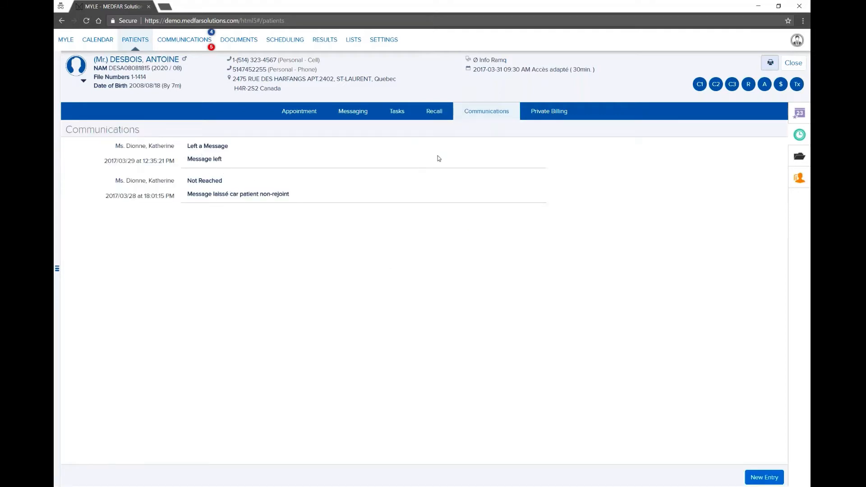
click(548, 115)
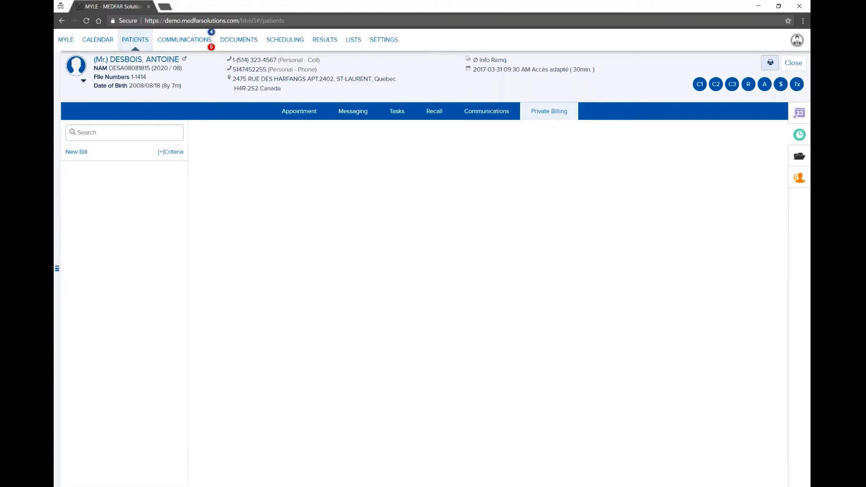
Step: Start a new booking showing Dr. Beaudry's Advanced Access (30 min) openings
click(791, 123)
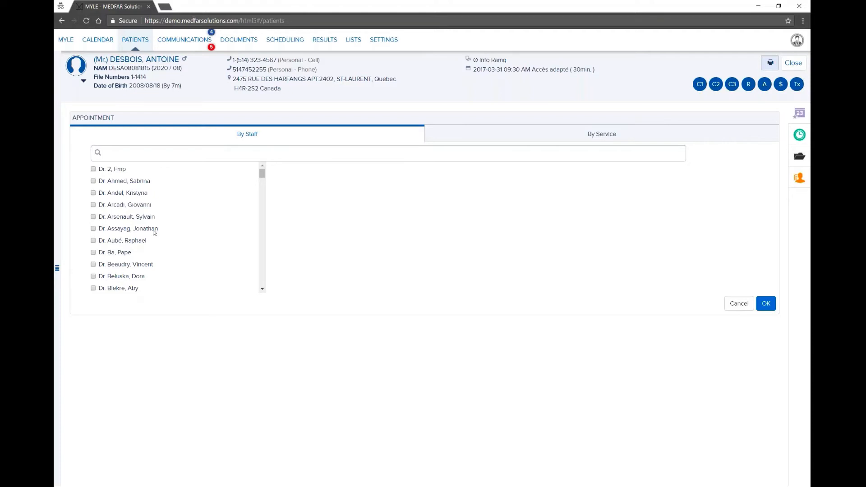
click(143, 265)
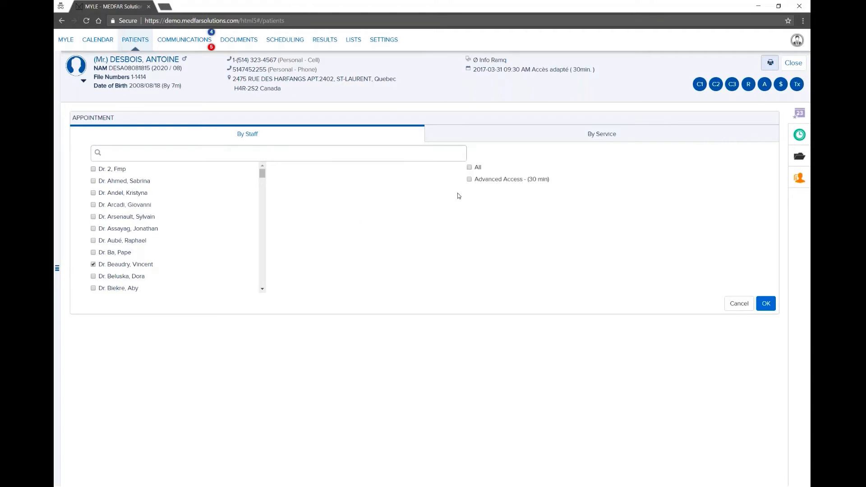
click(469, 179)
click(764, 303)
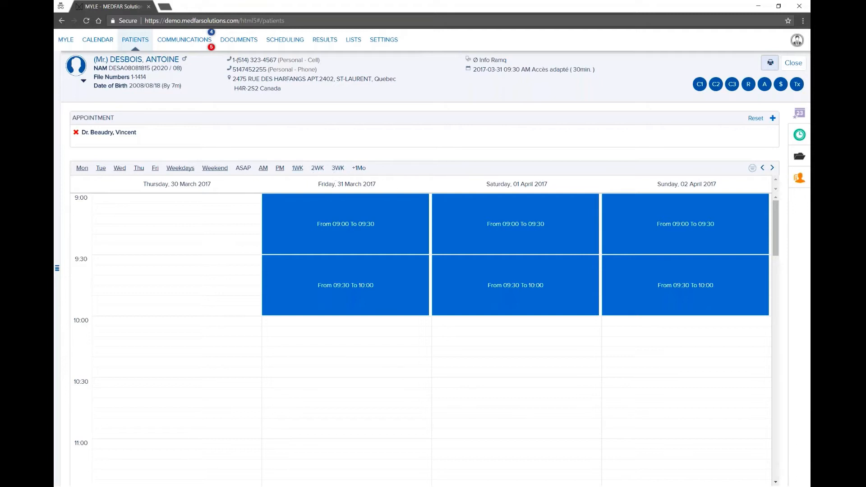
Step: Jump ahead one month, show the ASAP openings from March 30, 2017, and compact the view
click(359, 169)
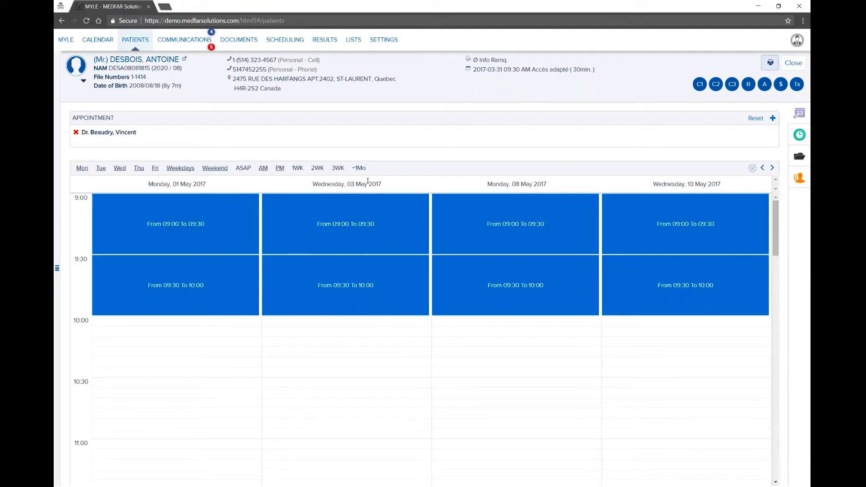
click(243, 171)
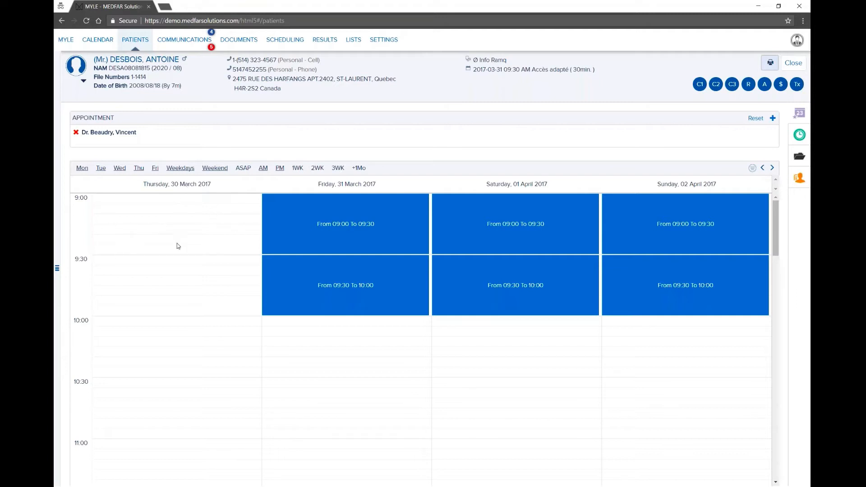
scroll(158, 331, down, 5)
scroll(162, 345, down, 4)
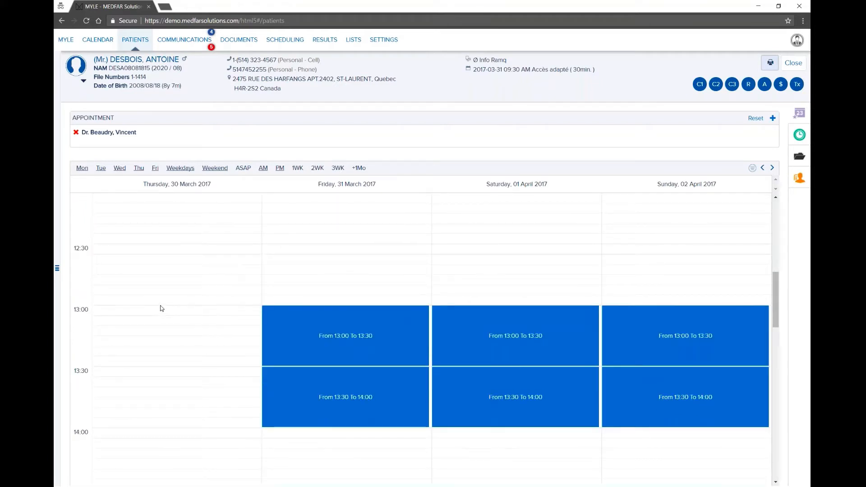
scroll(125, 343, down, 10)
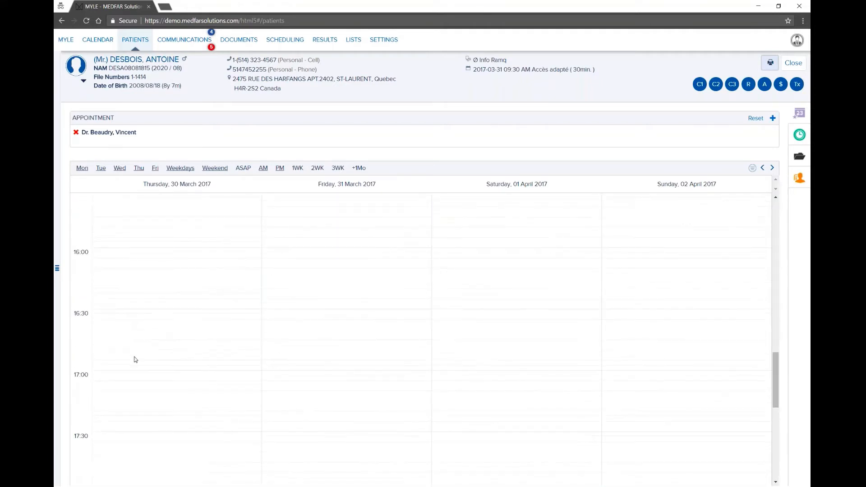
scroll(125, 343, up, 15)
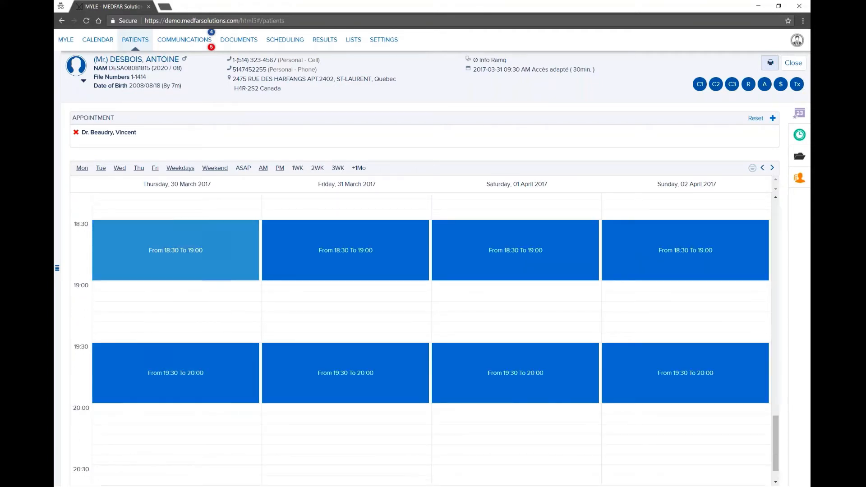
scroll(419, 338, up, 5)
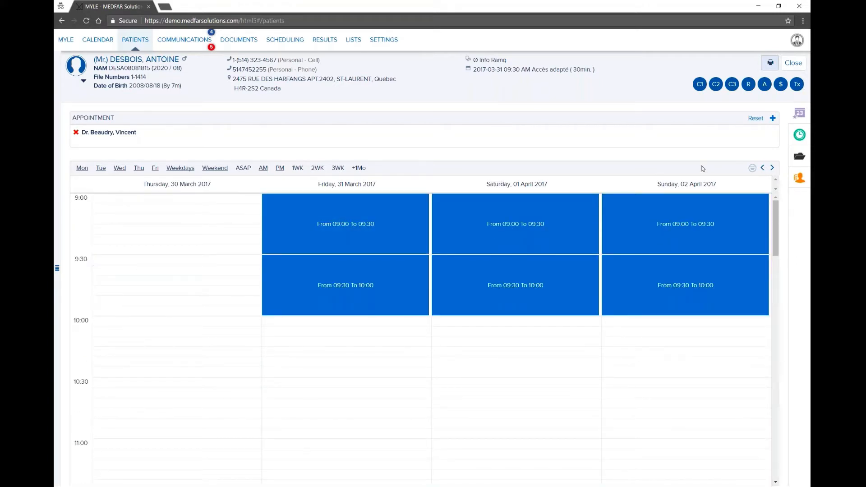
click(752, 170)
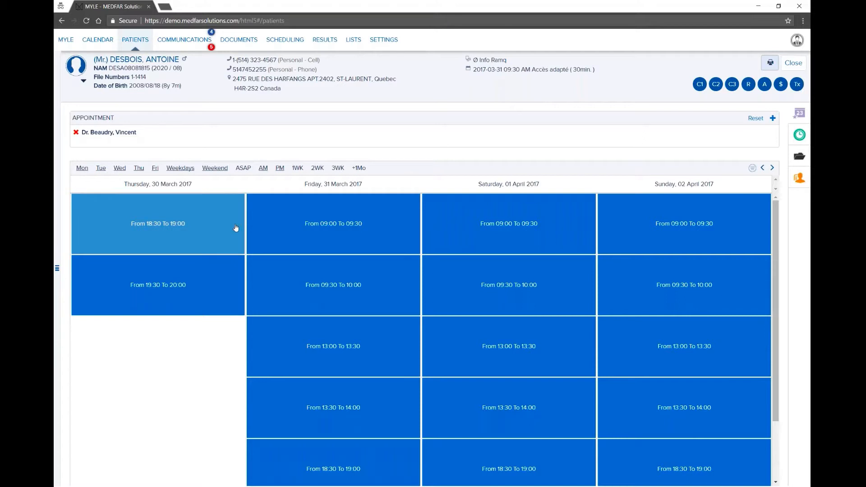
Step: Book Saturday 1 April 09:30–10:00 with state Confirmed, save it, and close the patient file
click(514, 287)
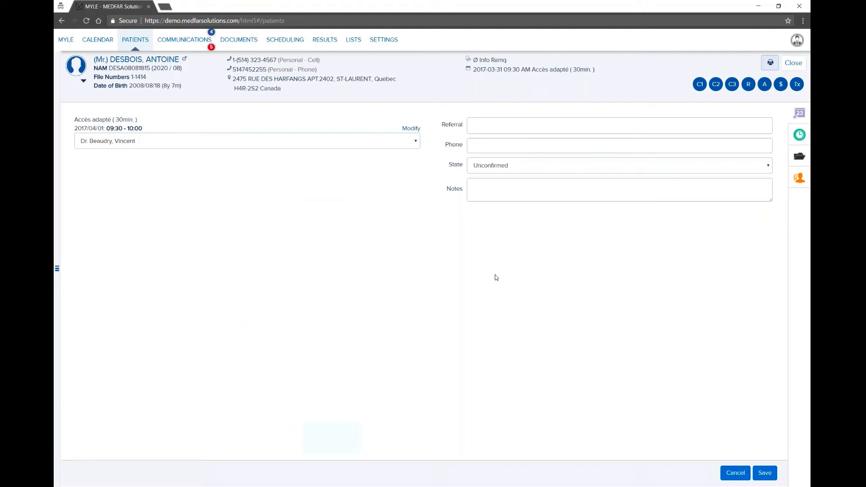
click(411, 130)
click(267, 135)
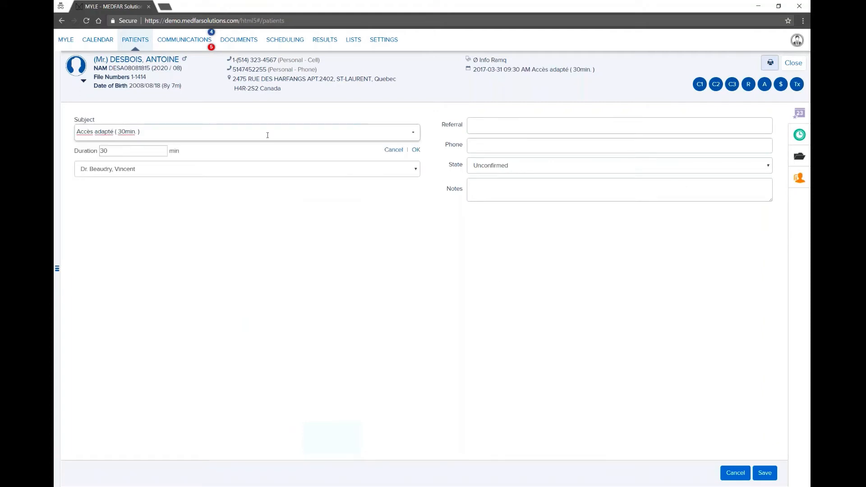
click(500, 170)
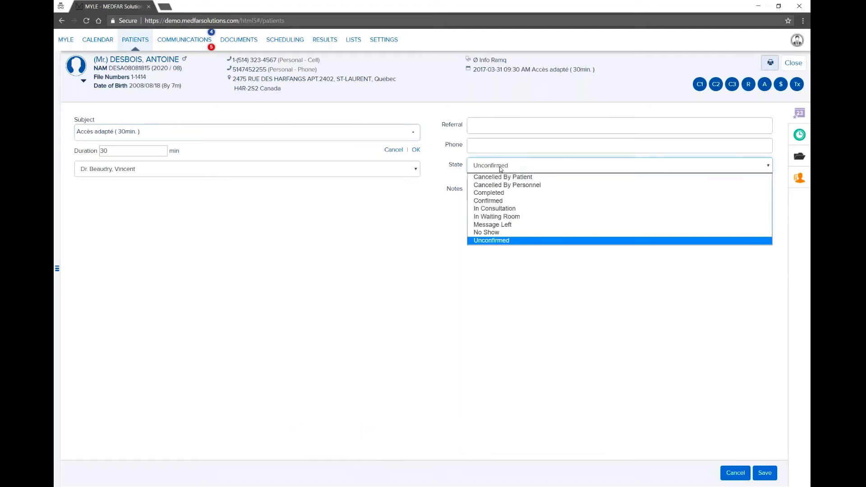
click(515, 203)
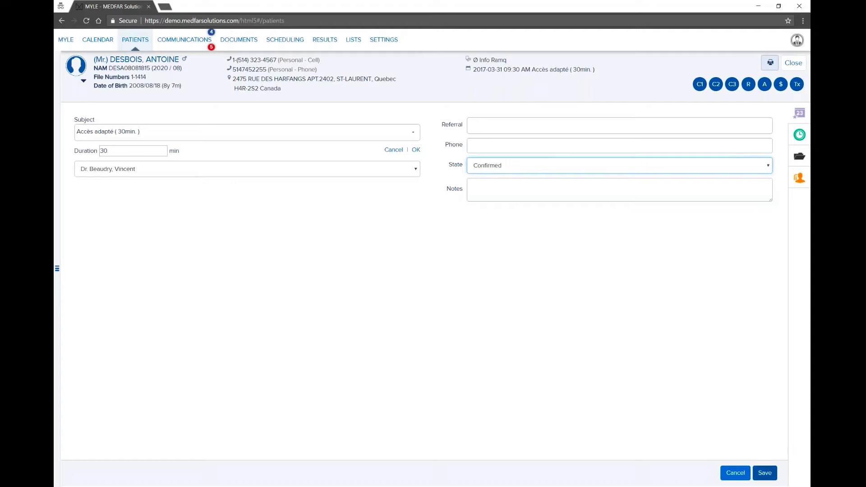
click(766, 473)
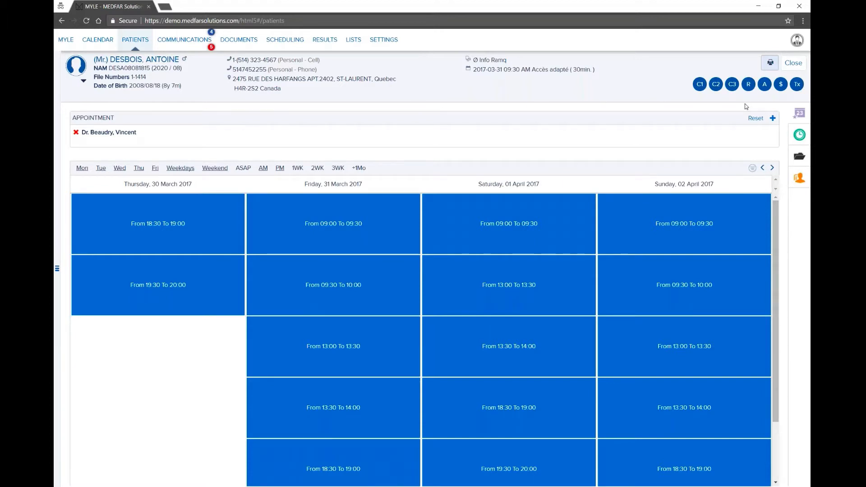
click(785, 66)
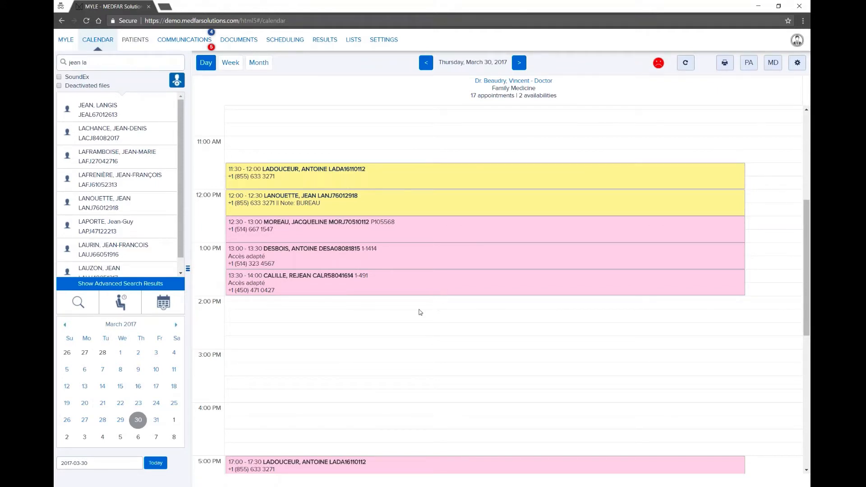
Step: Scroll through the March 30 day schedule, then switch to the March 2017 month view
scroll(401, 310, down, 3)
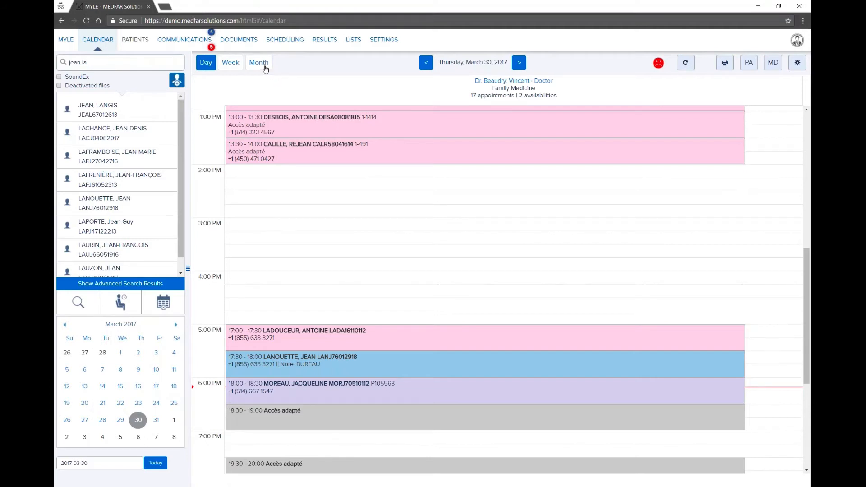
click(265, 69)
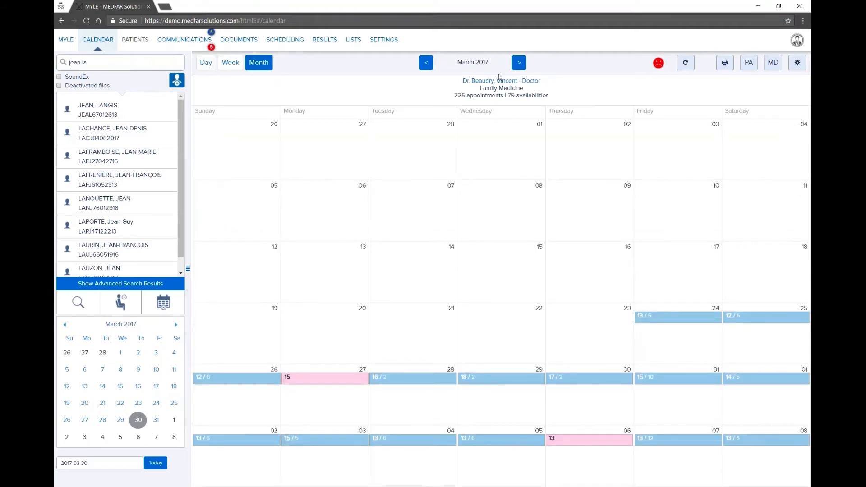
Step: Go to April 2017 and open Wednesday, April 12, scrolling to its evening appointments
click(519, 63)
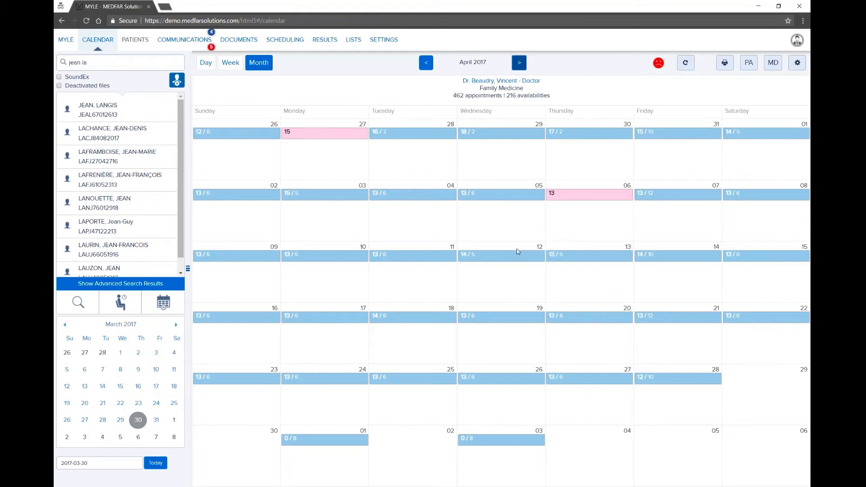
click(504, 261)
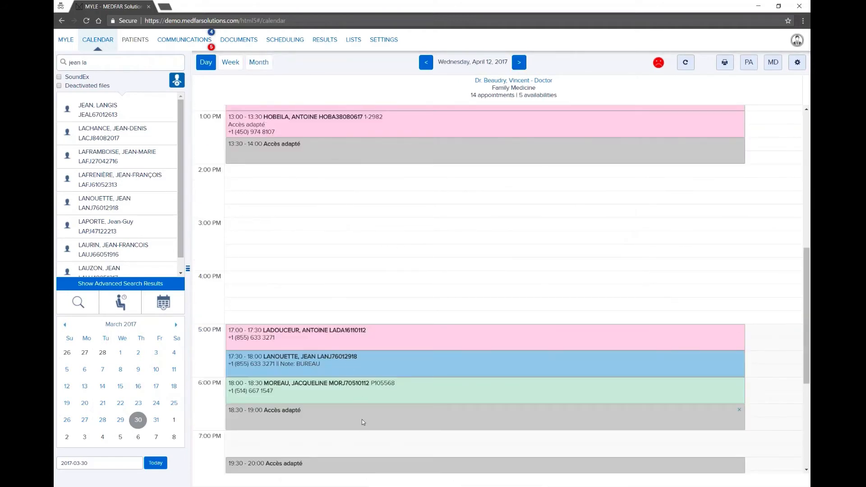
scroll(363, 420, down, 2)
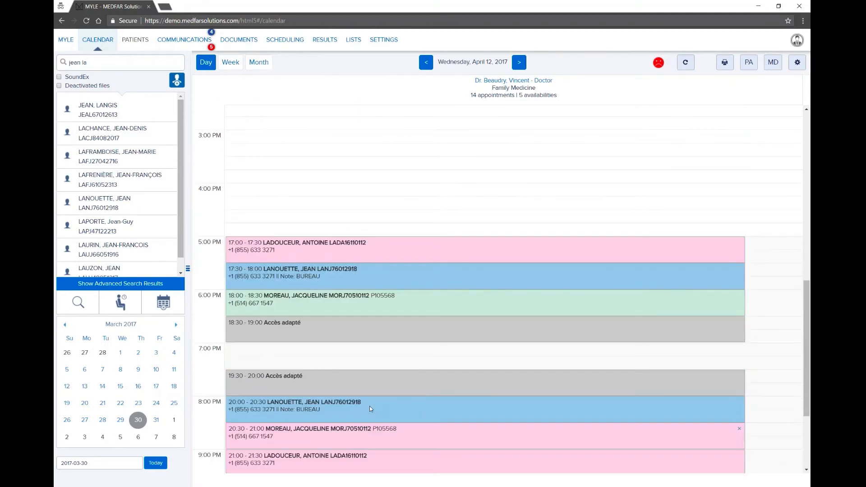
Step: Book the searched patient into the 18:30–19:00 Accès adapté availability on April 12
click(401, 335)
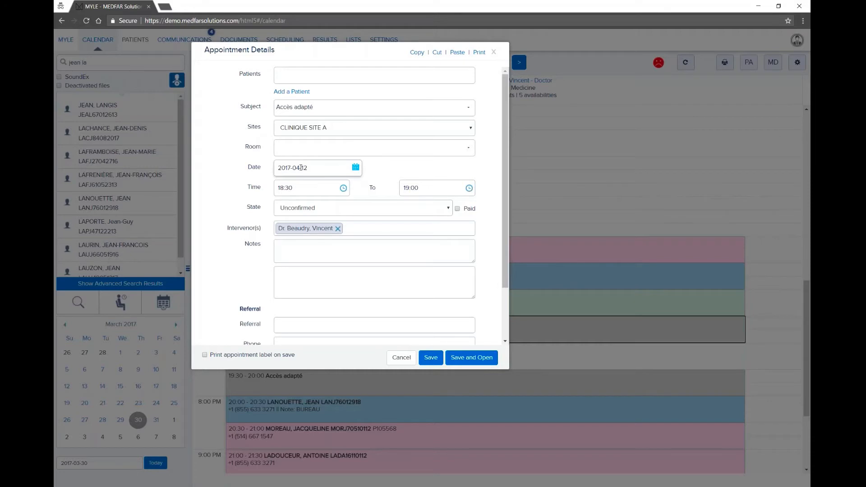
text(rose)
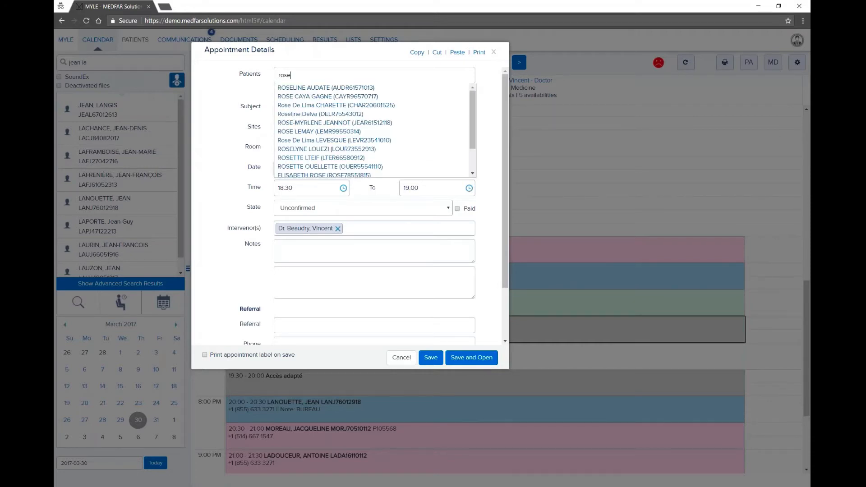
click(311, 131)
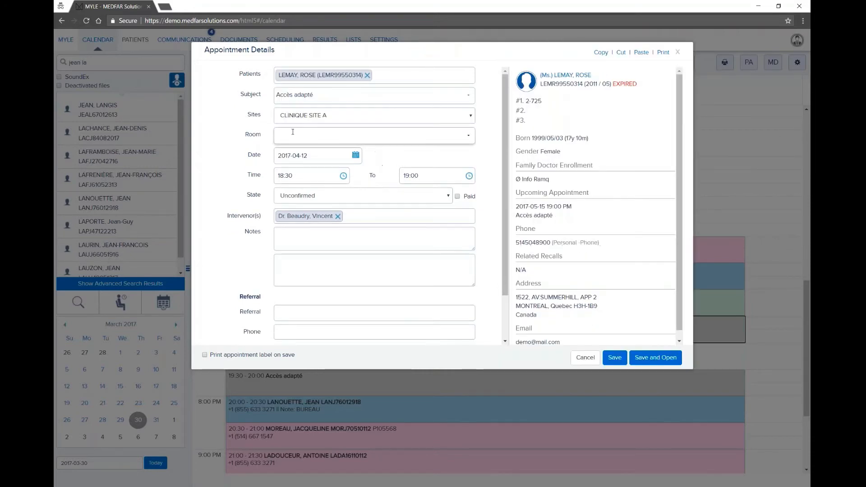
click(615, 358)
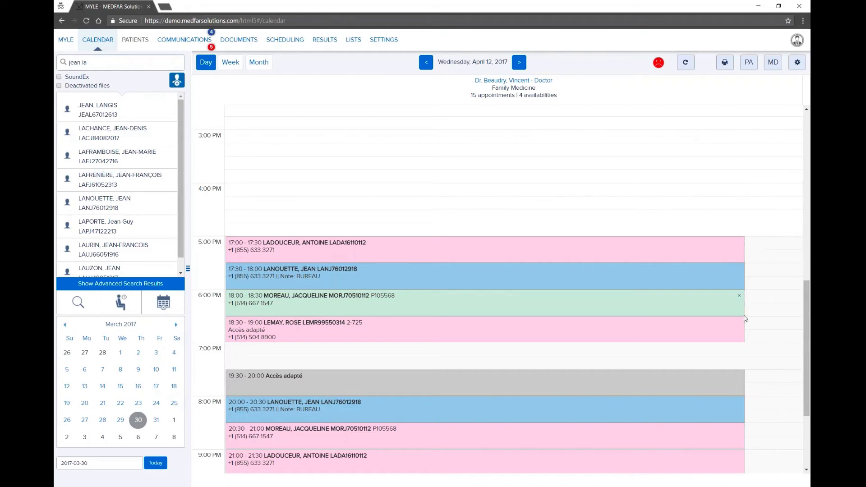
click(762, 246)
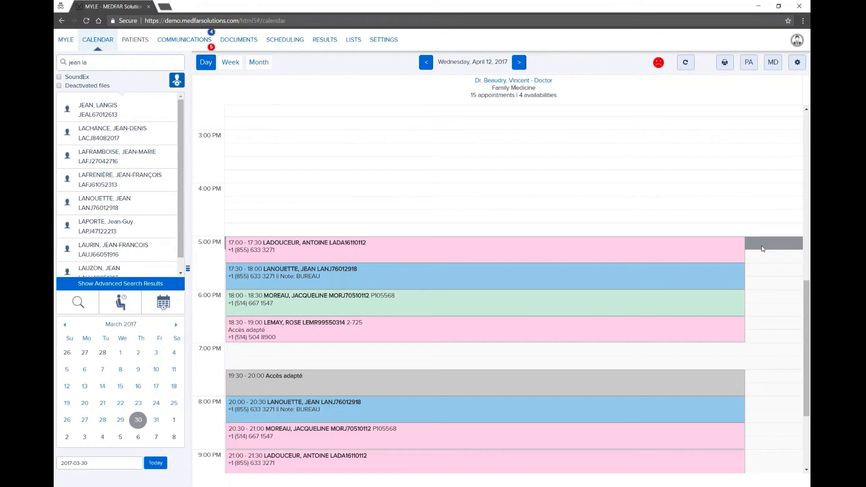
Step: Create and save a 17:00–17:30 appointment on April 12 for the searched patient
double_click(761, 249)
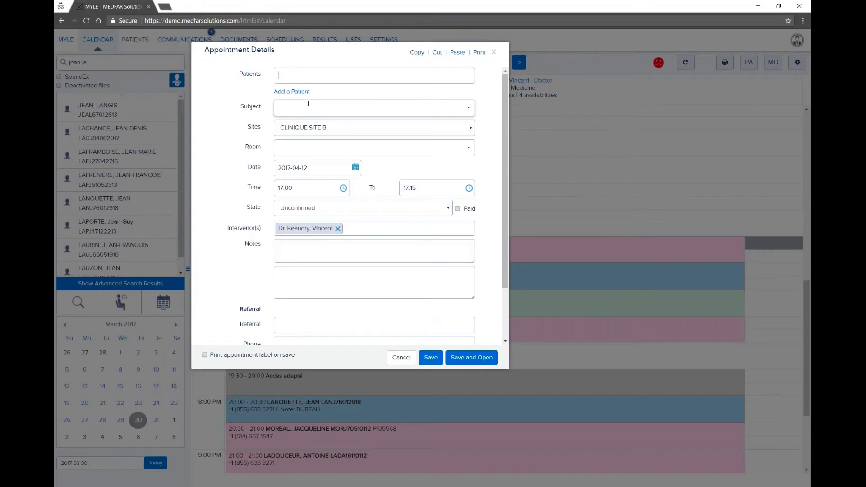
text(patrick)
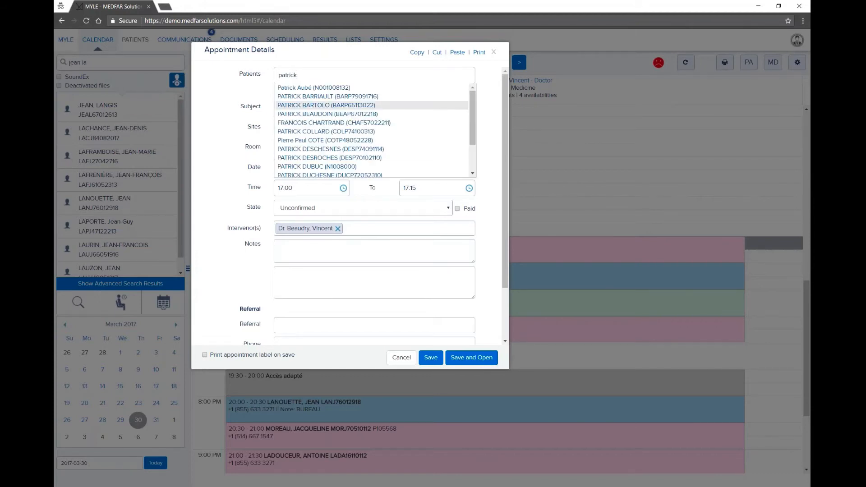
click(309, 105)
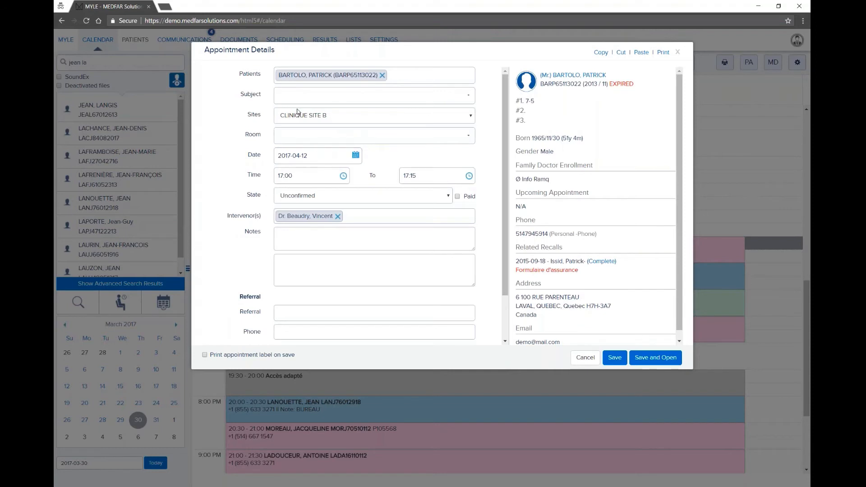
click(288, 97)
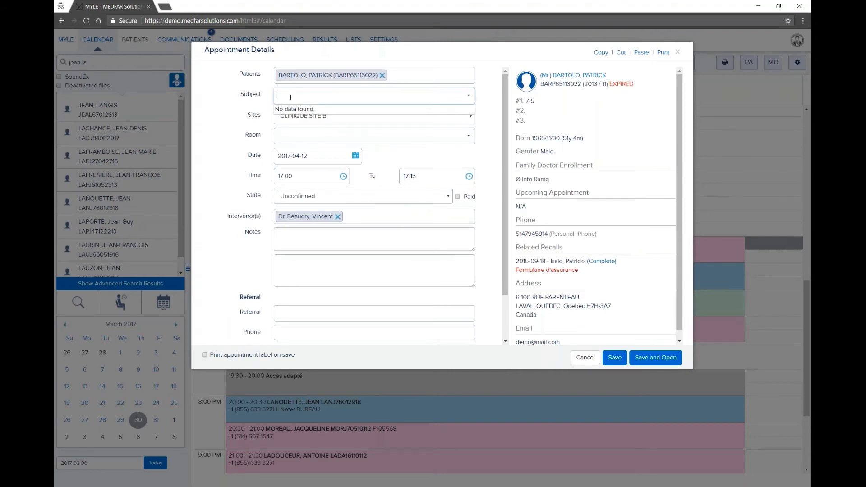
click(439, 181)
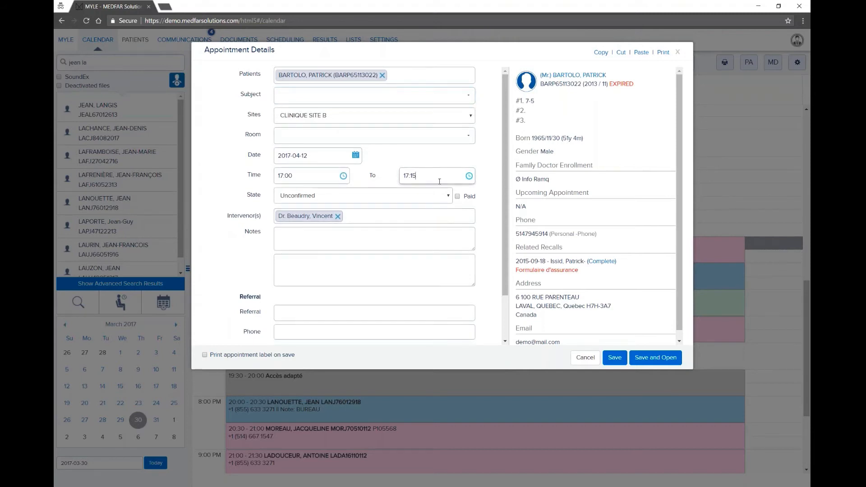
click(469, 176)
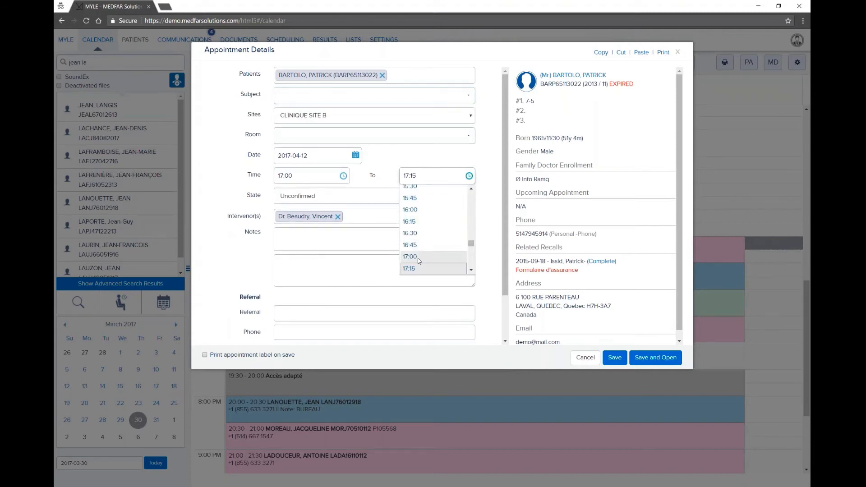
click(411, 236)
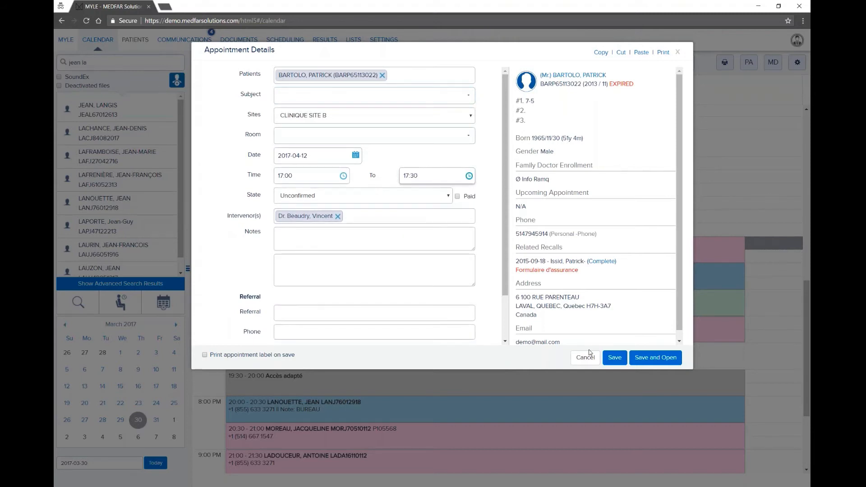
click(614, 357)
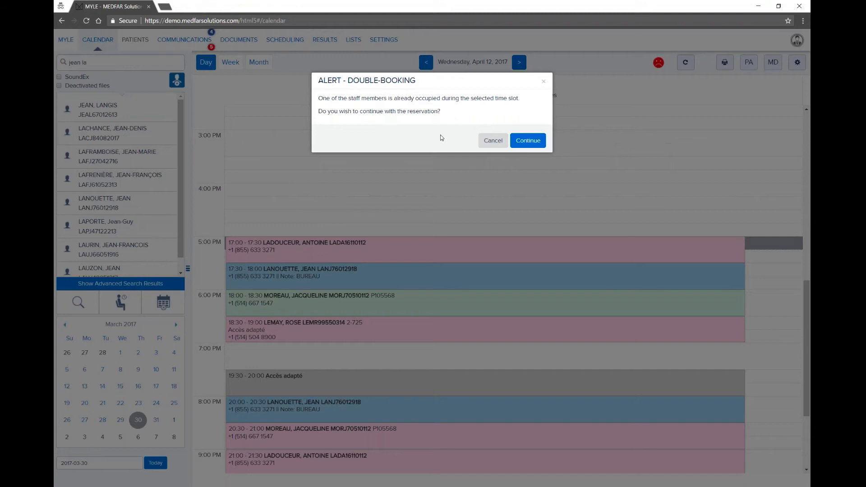
Step: Accept the double-booking to keep the 17:00 appointment, then go to the Communications inbox
click(523, 141)
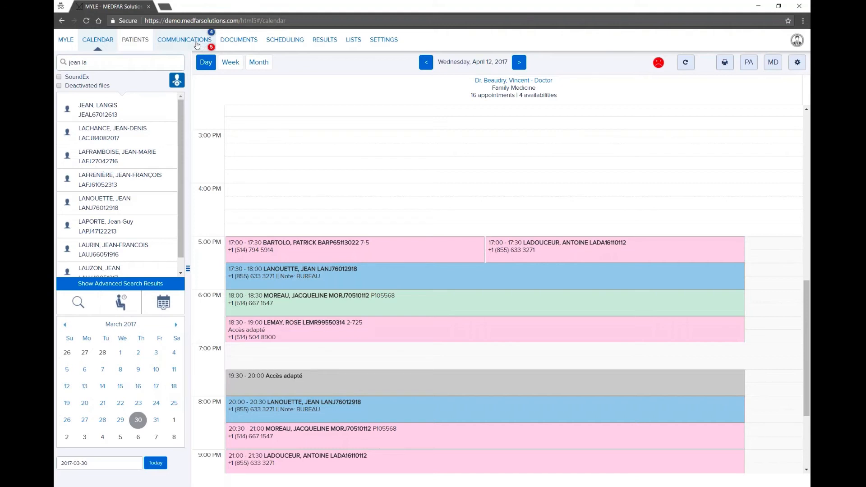
click(184, 43)
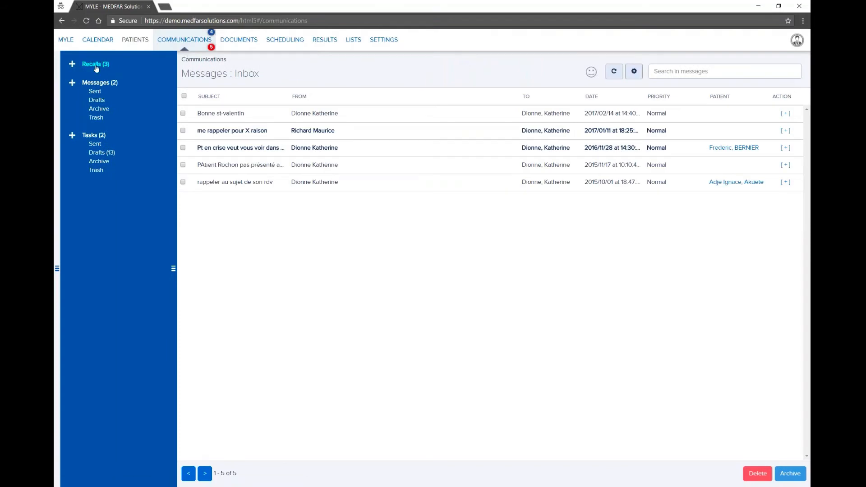
Step: Switch the Communications view to the Tasks inbox
click(94, 136)
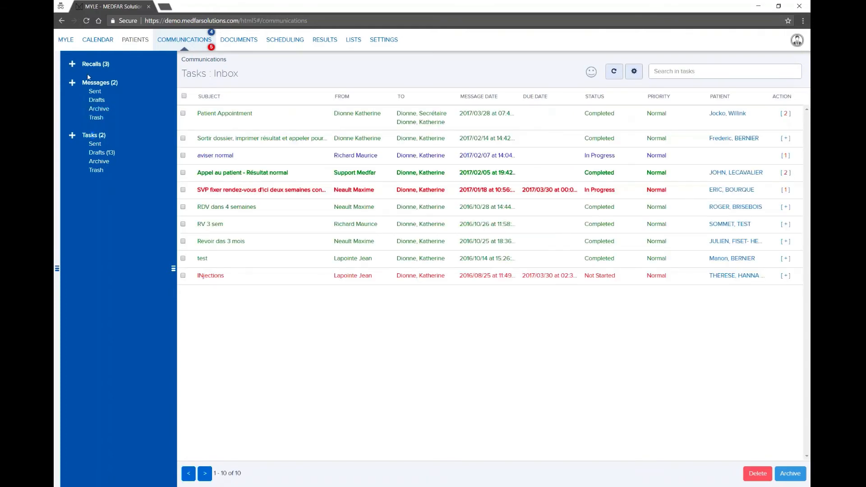
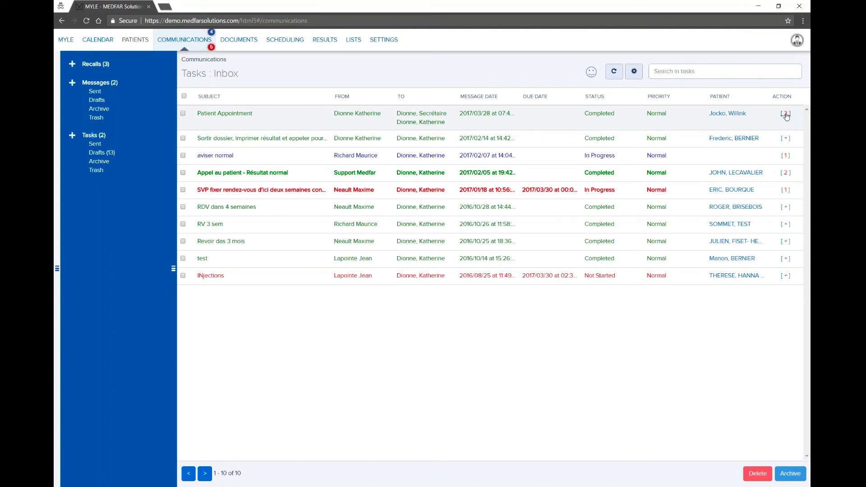
Step: Add the comment 'Add another comment myself' to the Patient Appointment task's history
click(785, 115)
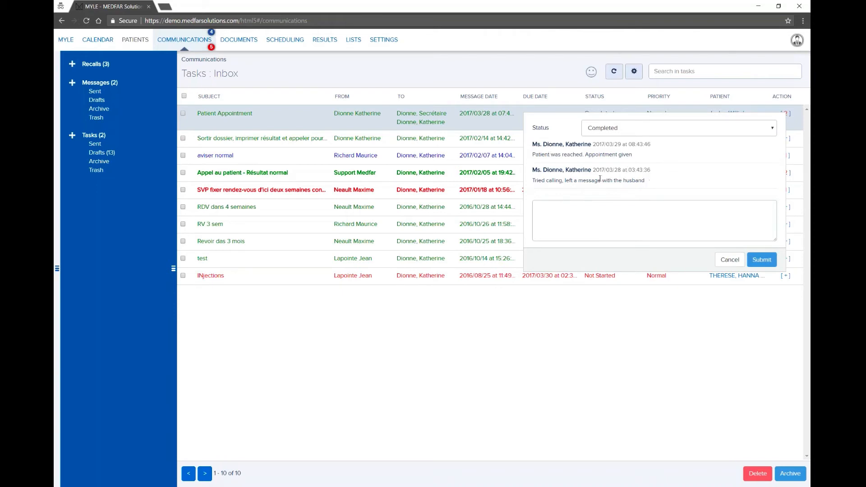
click(564, 219)
text(Add anoter com)
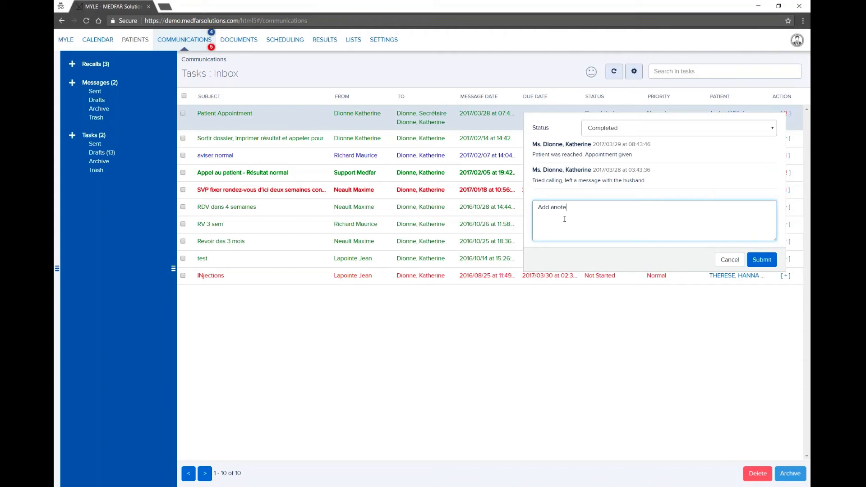
key(BackSpace)
key(BackSpace)
key(BackSpace)
key(BackSpace)
key(BackSpace)
key(BackSpace)
text(her comment myself)
click(761, 259)
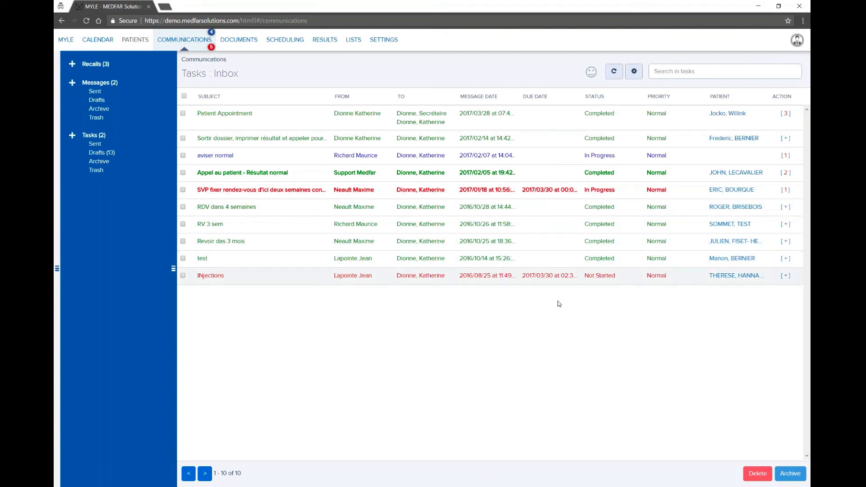
Step: Look over the Messages inbox, then open the Recalls (3) list
click(97, 88)
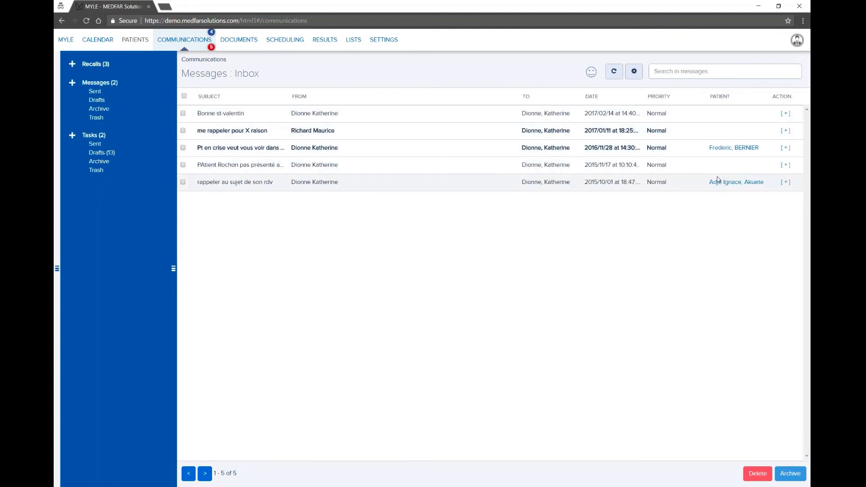
click(92, 65)
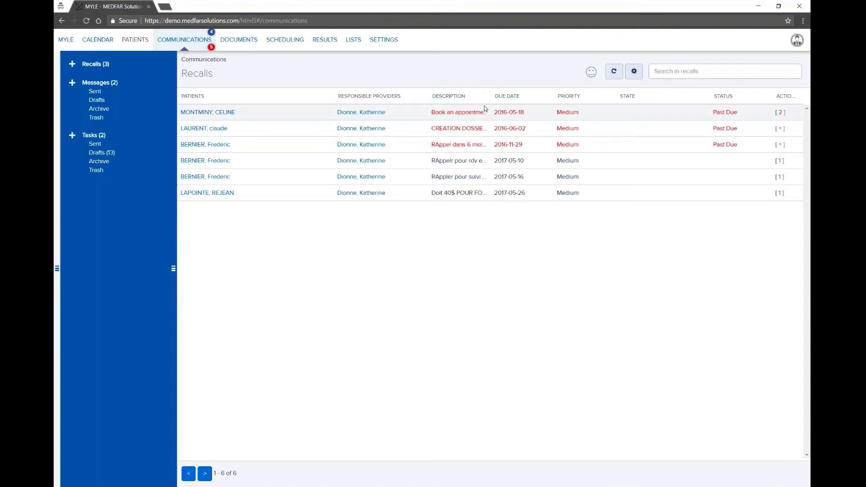
Step: Widen Description and narrow the Patients and Providers columns, then open the 'Book an appointment in 3 weeks' recall
drag(491, 96, 512, 97)
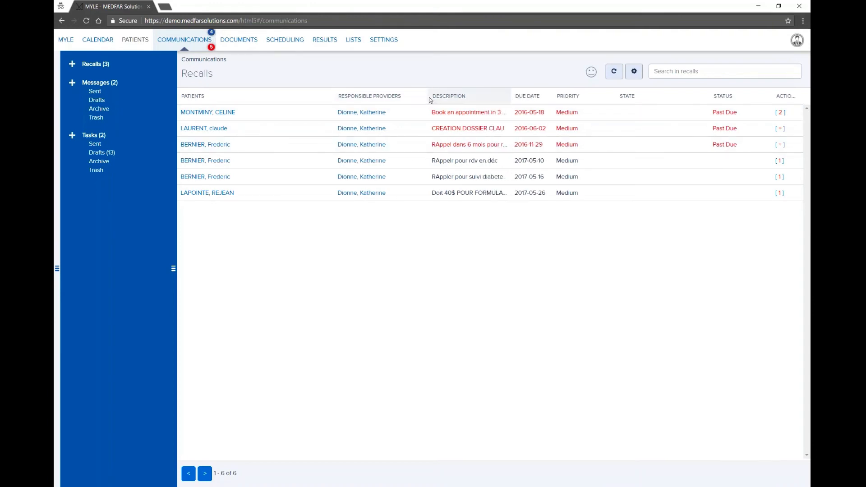
drag(425, 96, 416, 96)
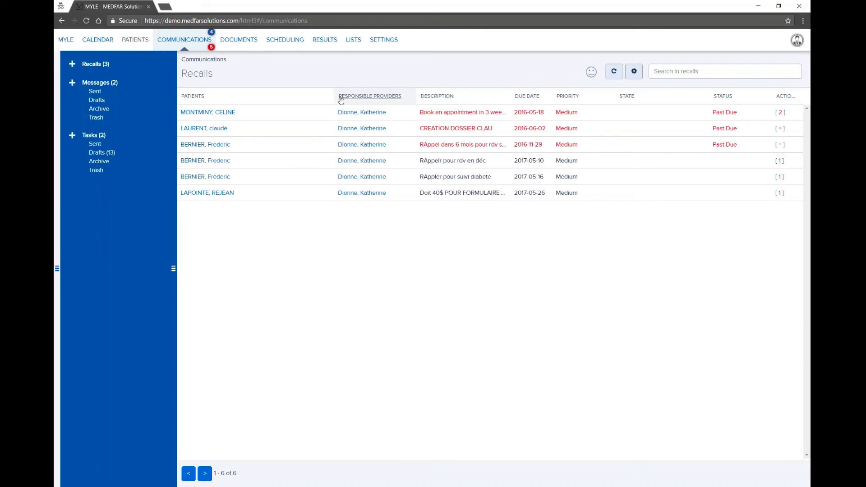
drag(337, 97, 285, 95)
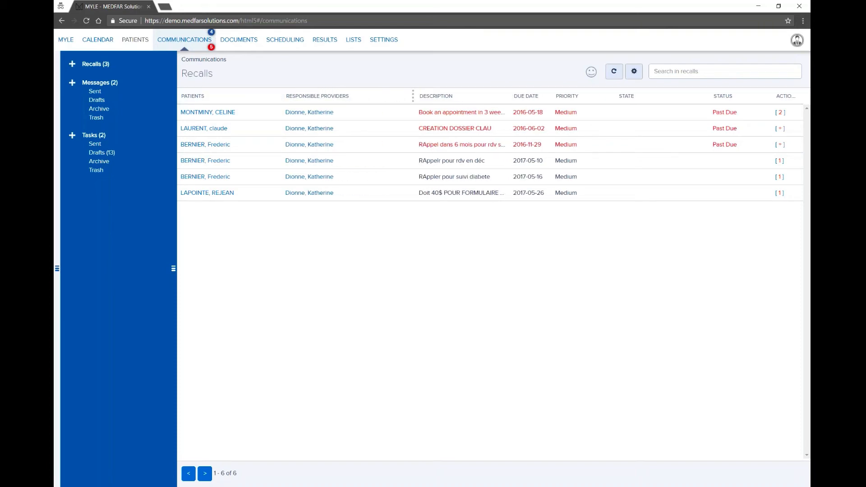
drag(412, 96, 383, 95)
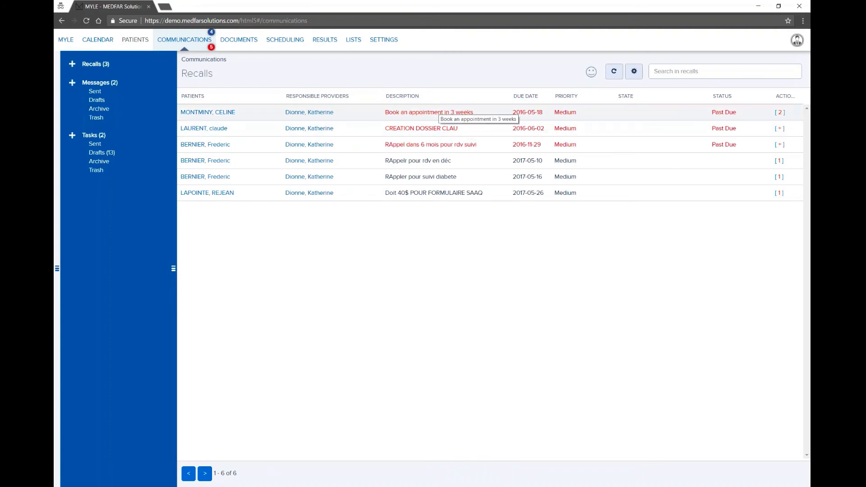
click(440, 113)
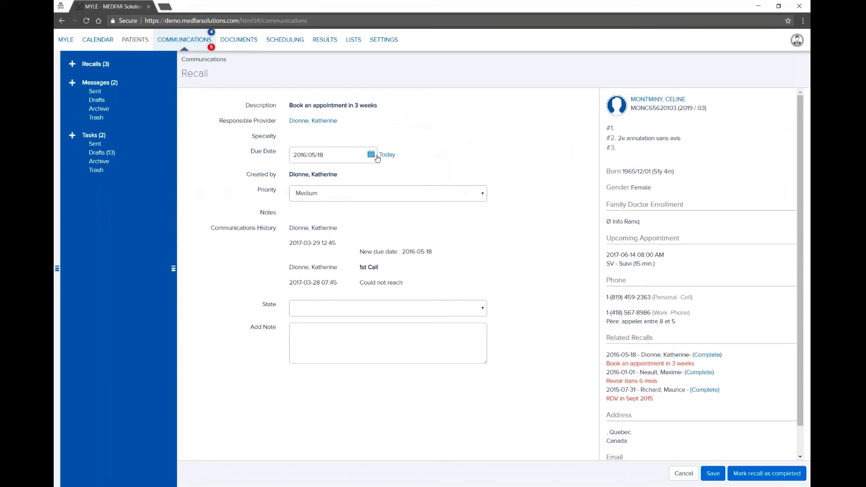
Step: Change the recall's due date to May 27, 2016 and save it
click(375, 156)
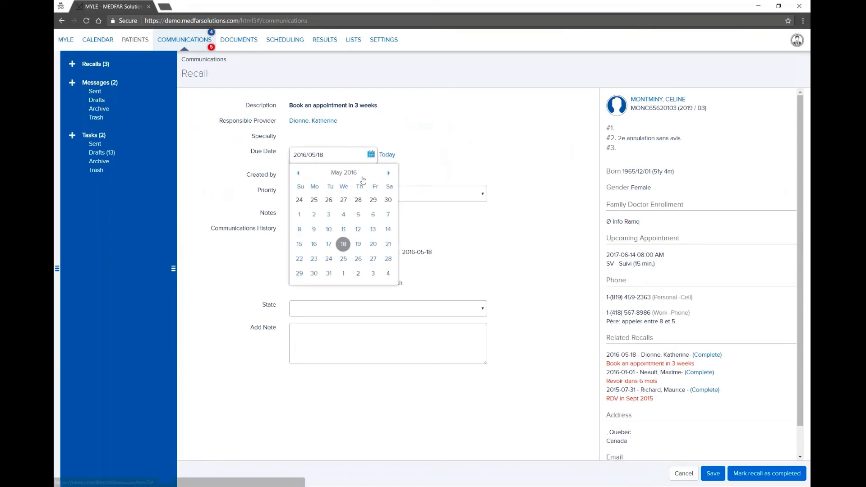
click(343, 244)
click(371, 154)
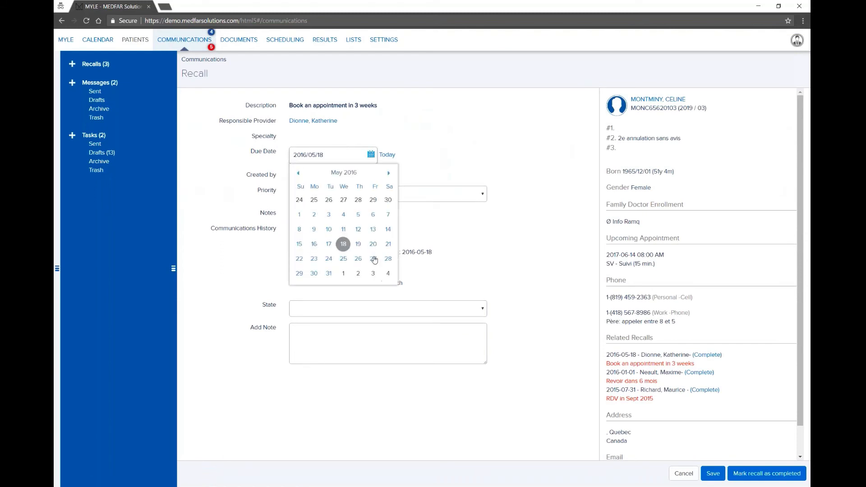
click(374, 258)
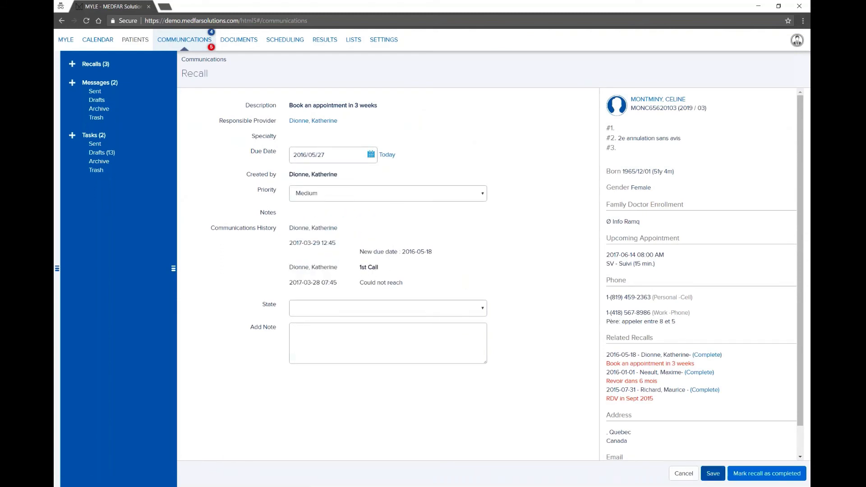
click(709, 474)
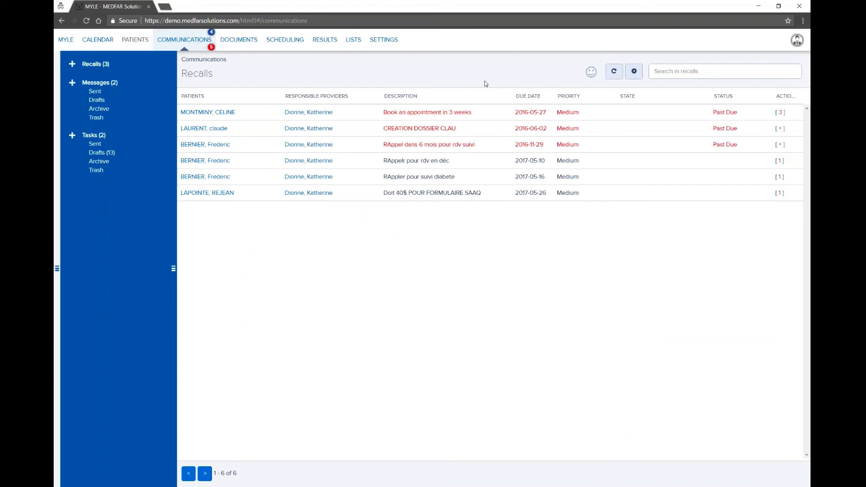
Step: Filter the recalls to one clinician, then open that provider's April 2017 calendar
click(632, 79)
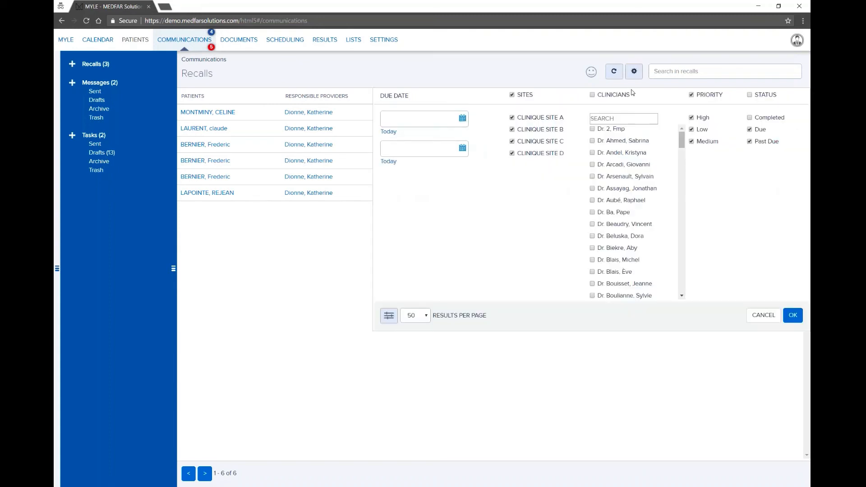
click(592, 95)
click(592, 224)
click(792, 316)
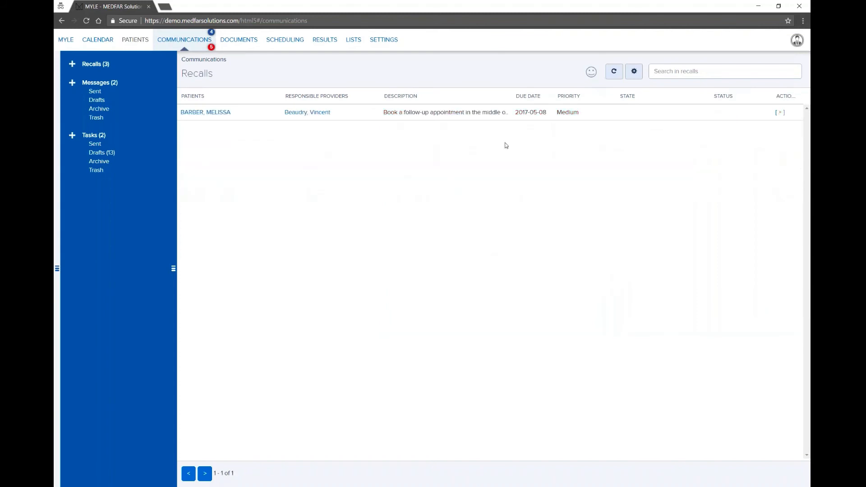
drag(379, 96, 365, 96)
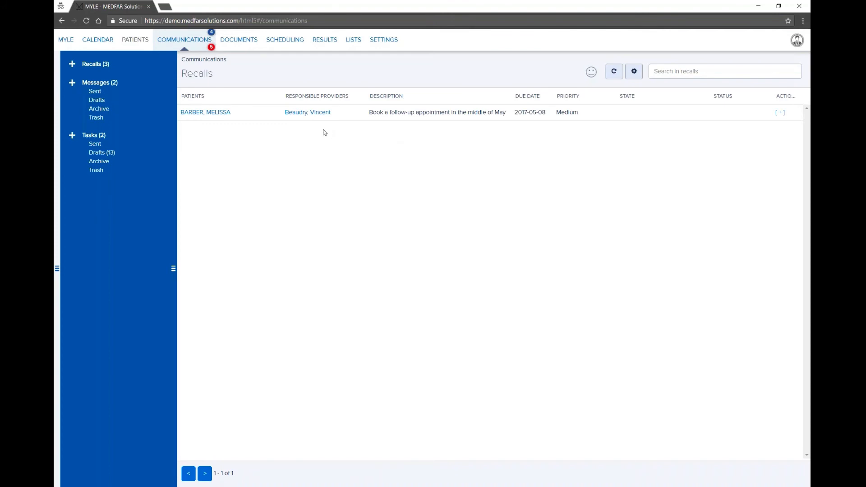
click(304, 115)
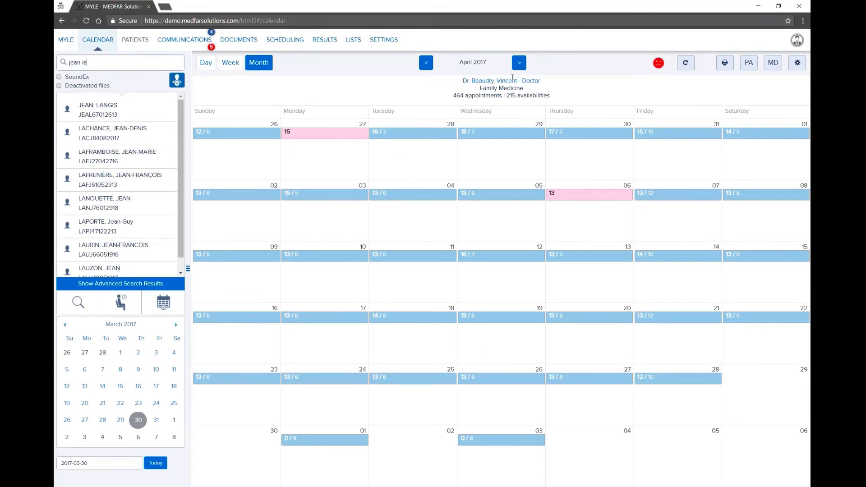
Step: Book the recall patient into the 19:30–20:00 Accès adapté slot on Wednesday, May 17, 2017
click(518, 62)
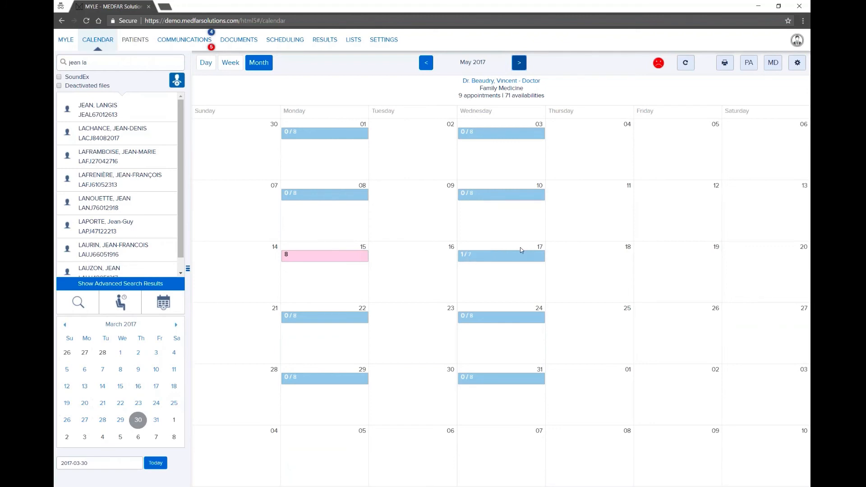
click(501, 258)
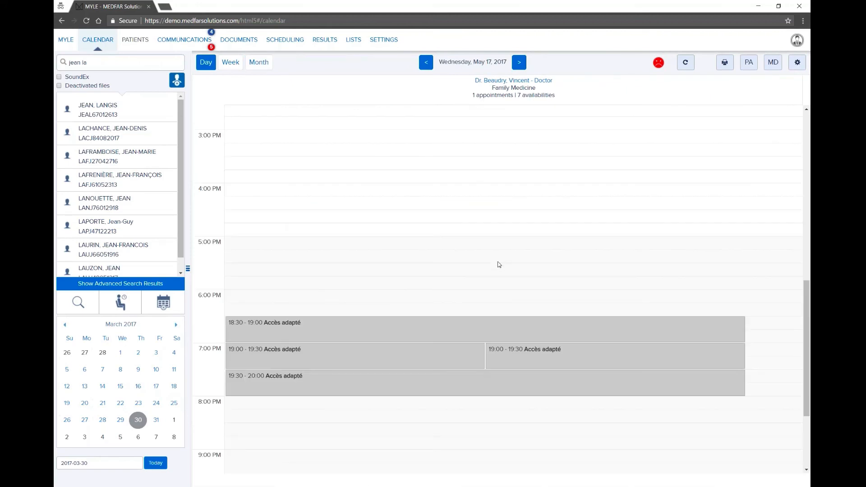
scroll(499, 265, down, 3)
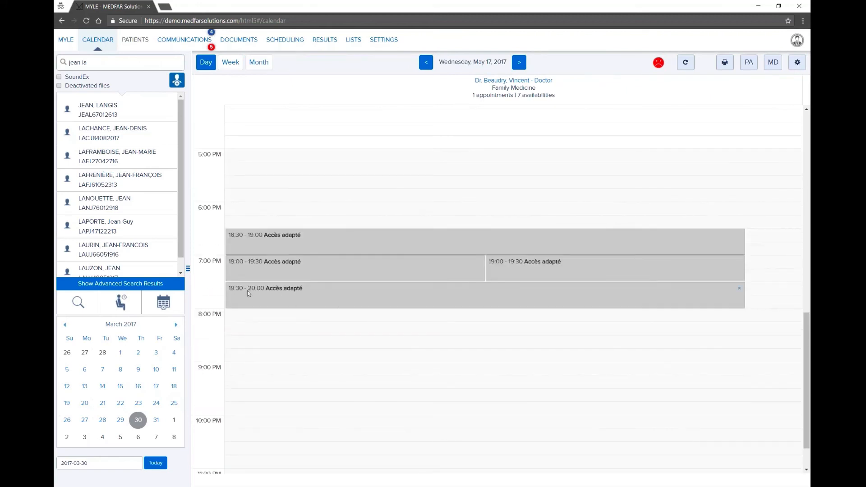
click(346, 298)
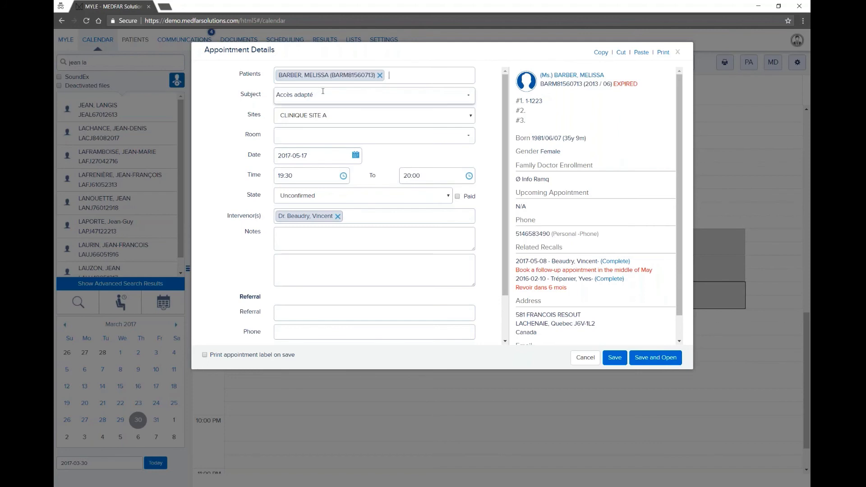
click(617, 361)
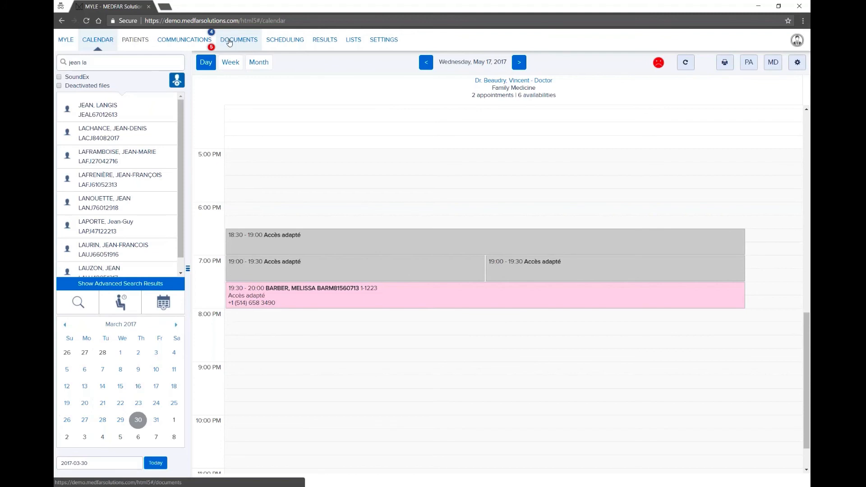
Step: Go to Documents and start a new attachment under All Documents
click(233, 43)
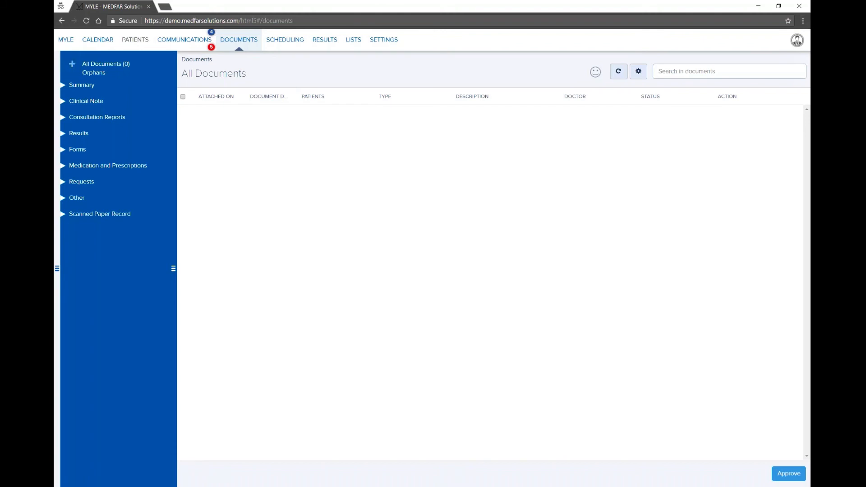
click(72, 64)
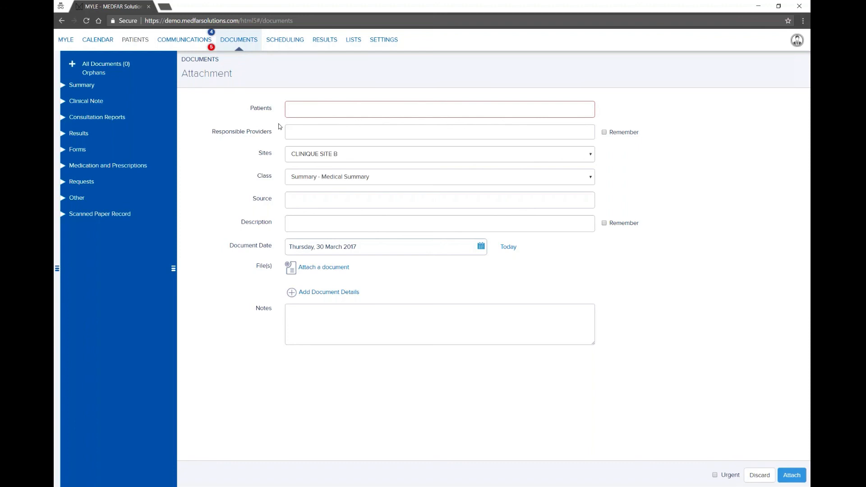
Step: Search for and select the patient, then assign a responsible provider
text(cel mon)
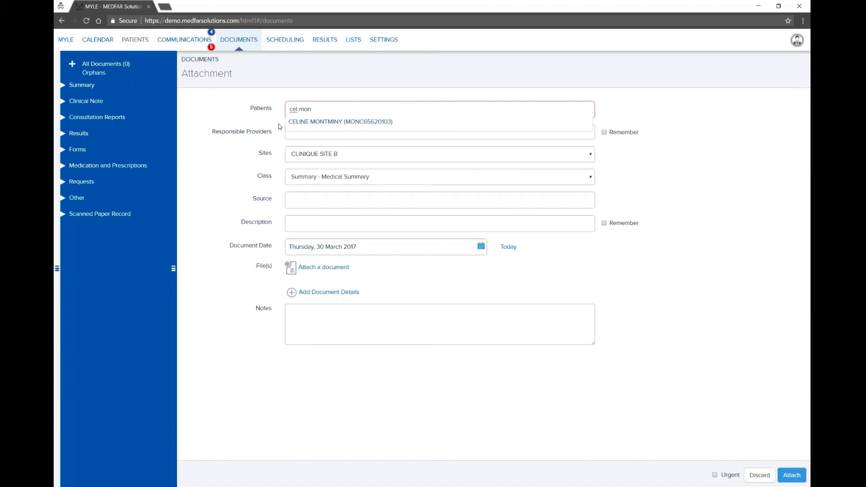
click(310, 122)
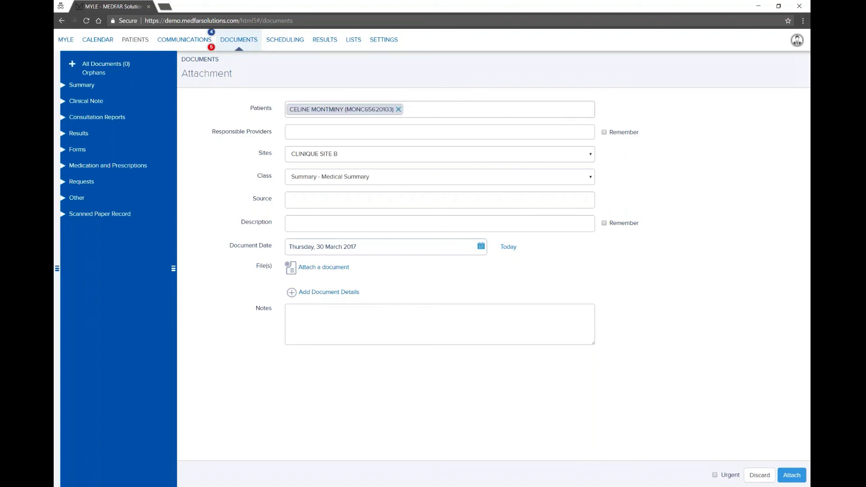
click(304, 137)
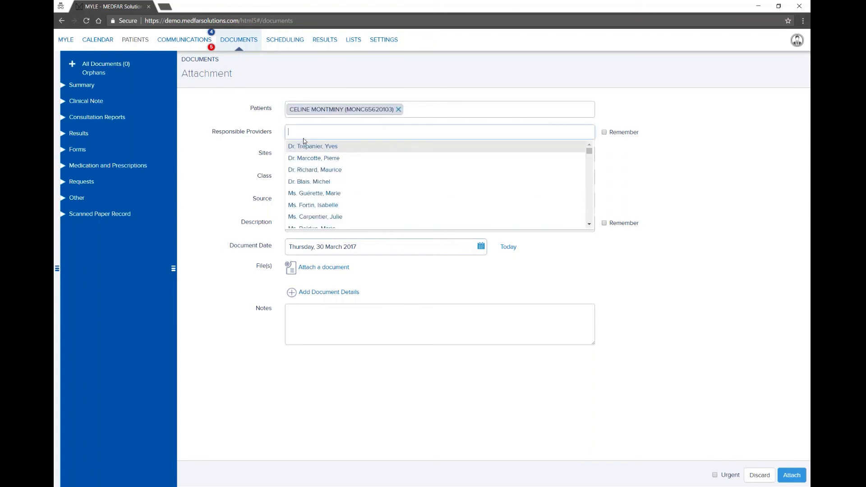
click(309, 171)
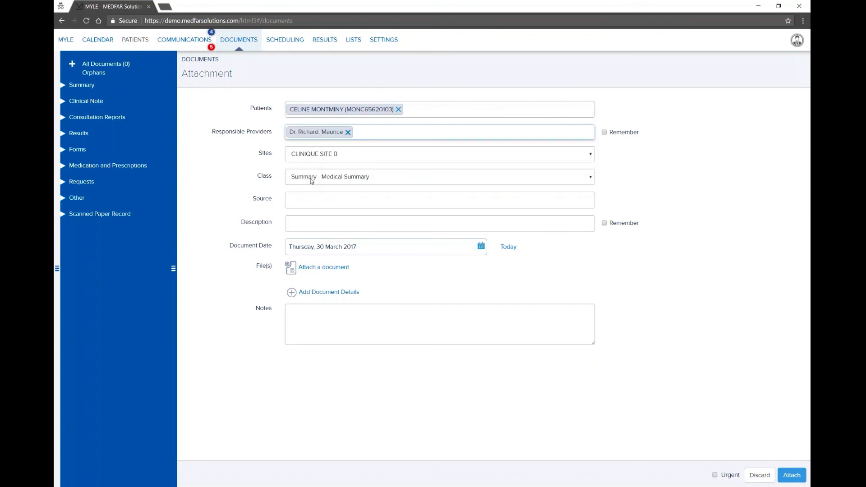
Step: Set the class to Consultation Reports - Specialist and the description to Cardiology
click(310, 178)
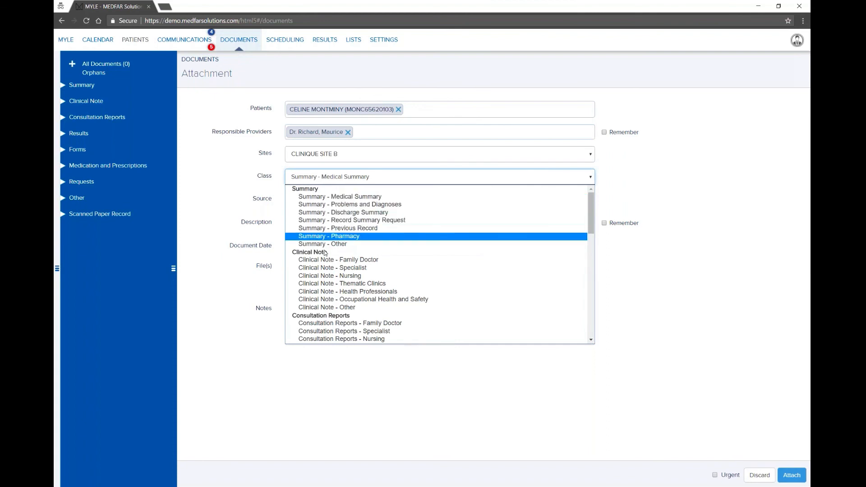
scroll(321, 291, down, 2)
scroll(321, 290, down, 1)
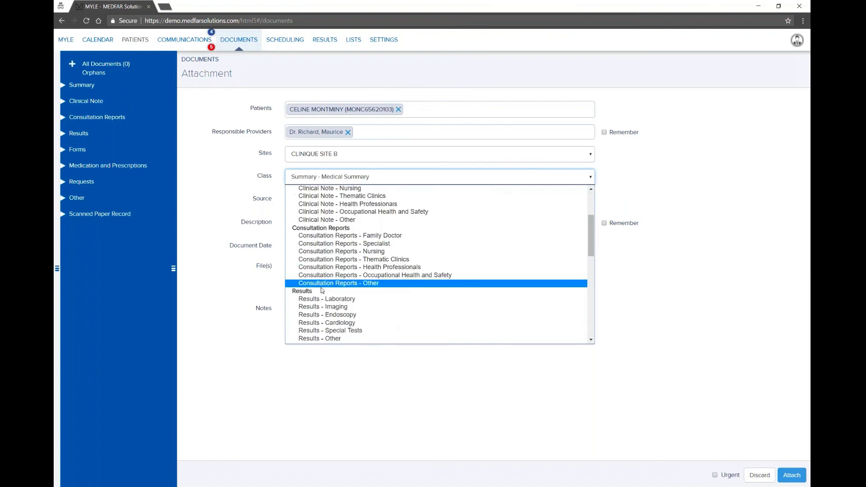
click(338, 246)
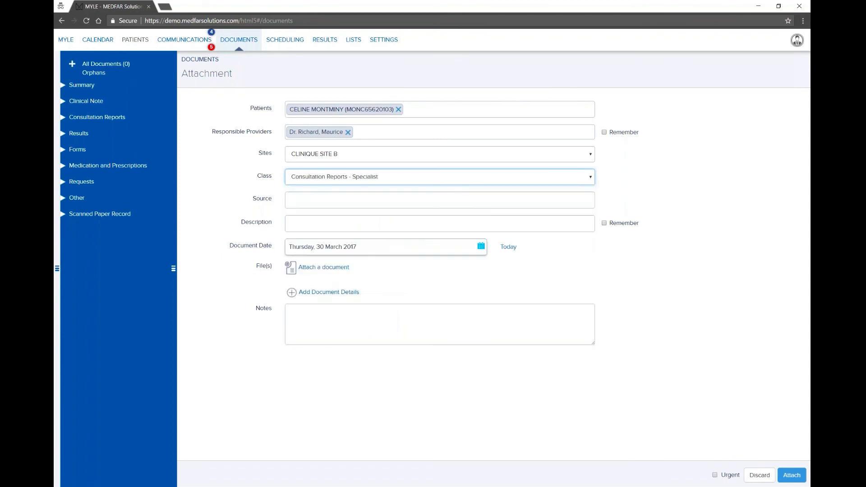
click(297, 224)
text(car)
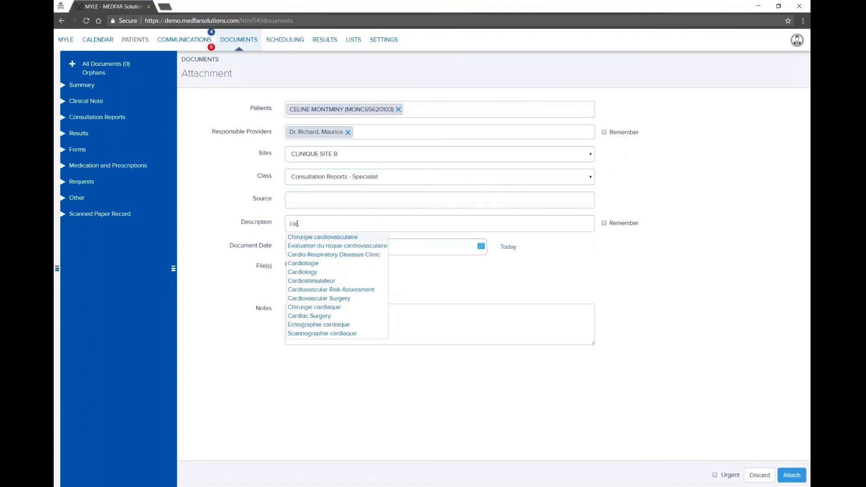
click(298, 273)
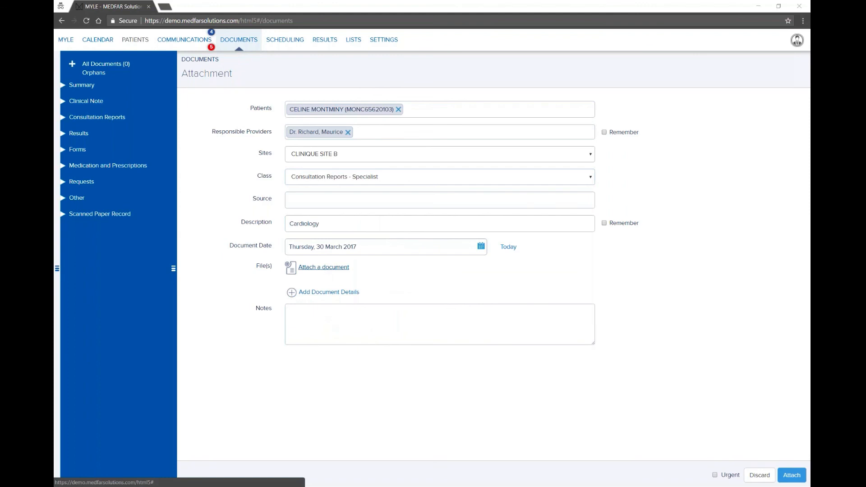
click(323, 268)
Step: Choose DOCUMENT EXEMPLE.pdf as the file to attach
click(166, 105)
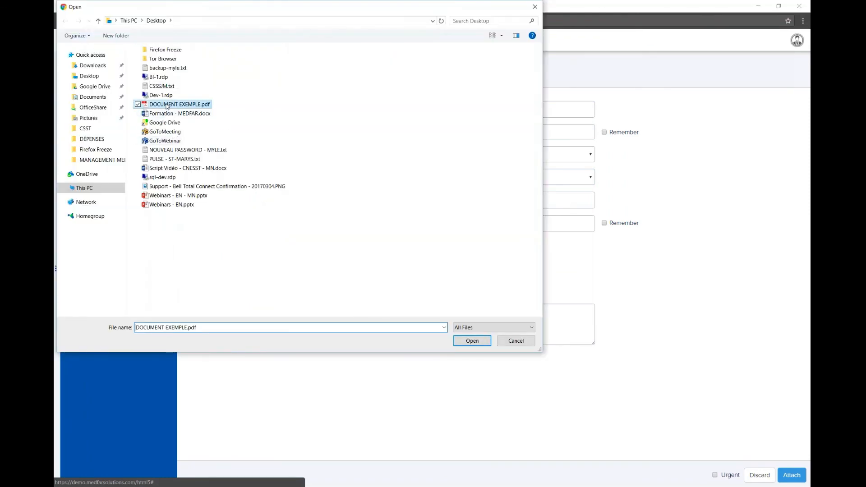
double_click(166, 105)
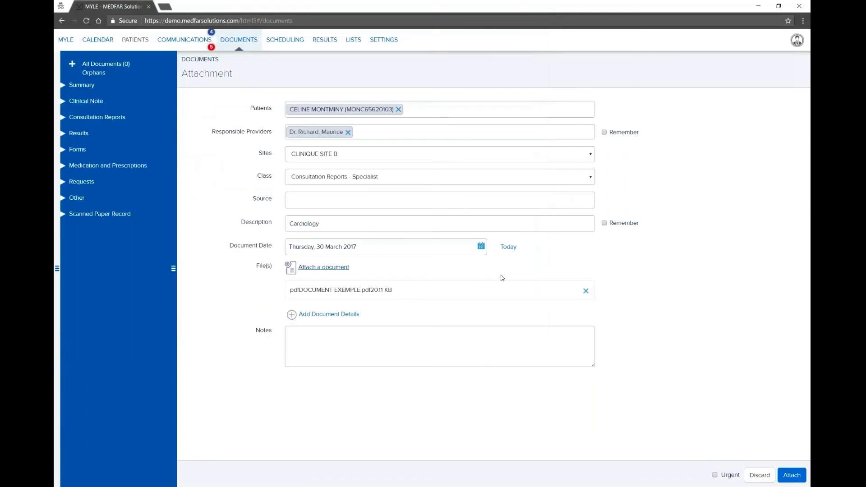
click(335, 135)
Step: Tick Remember for the provider and the Cardiology description, then attach the document
click(604, 132)
click(605, 134)
click(604, 223)
click(603, 133)
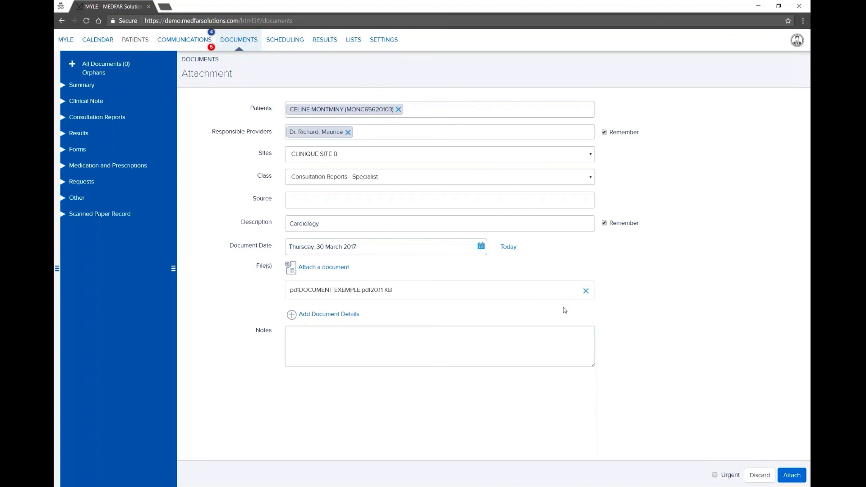
click(790, 475)
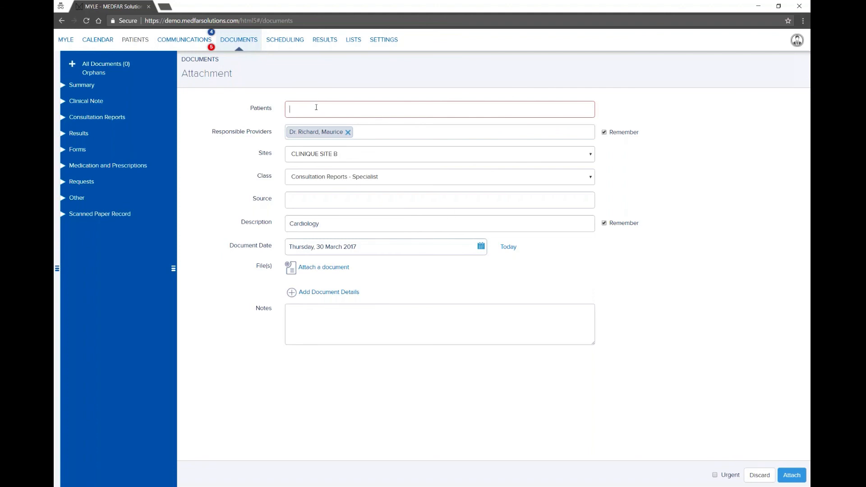
Step: Select the next patient for a new attachment, then return to the May 17, 2017 calendar
text(tomm)
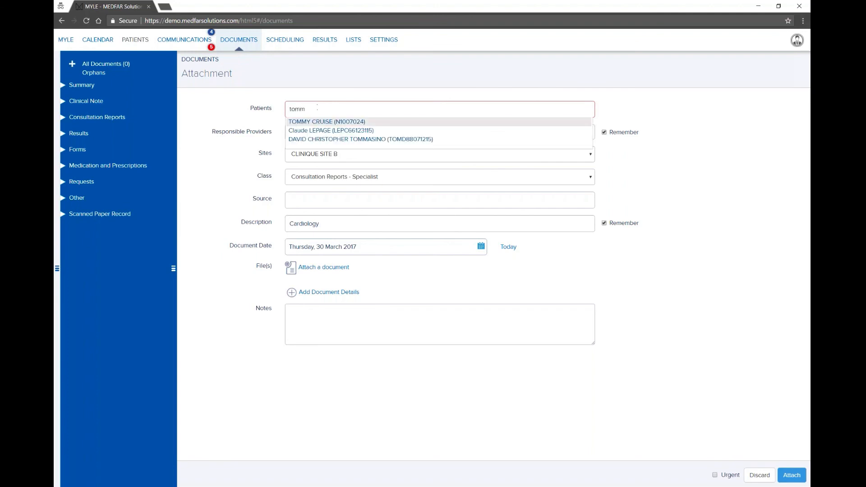
click(319, 126)
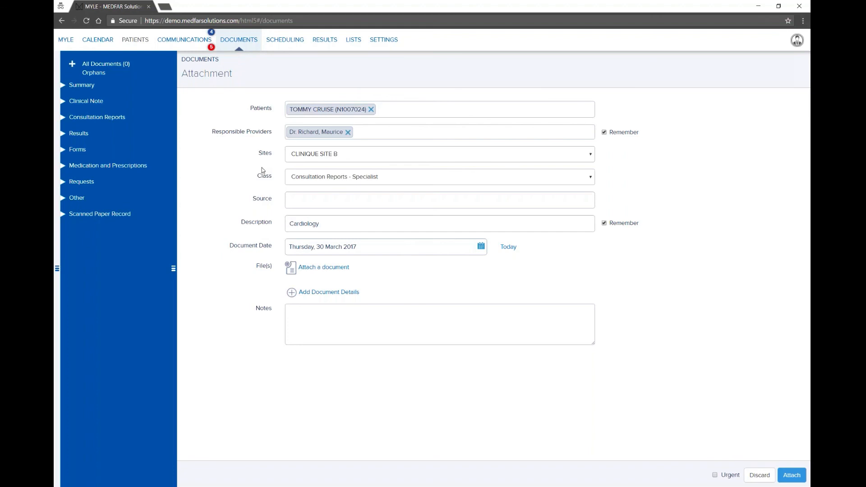
click(98, 40)
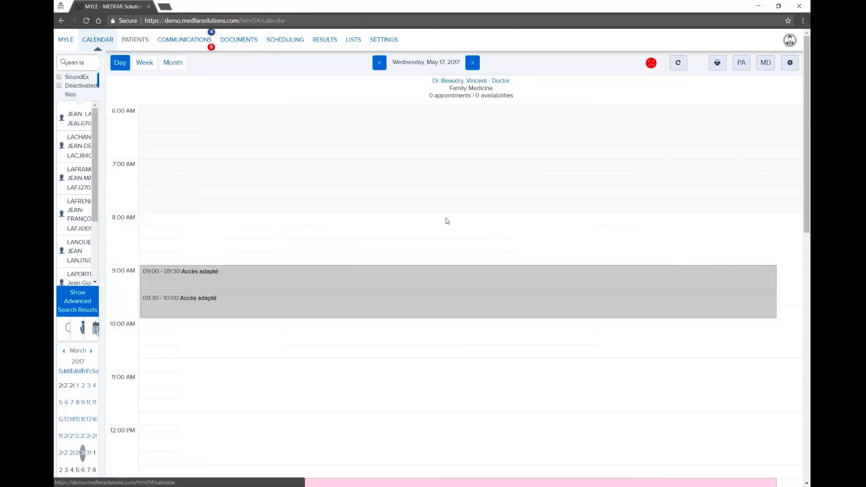